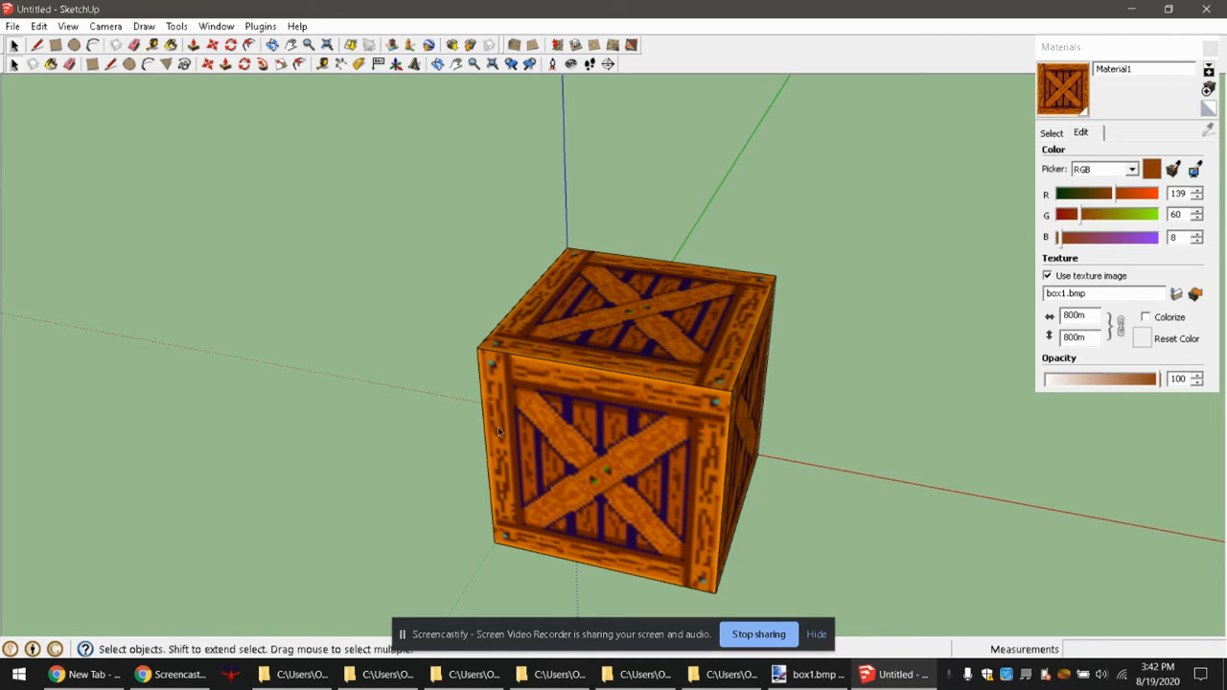
Examine the textured crate from above and around its sides, selecting the whole box to check its extent.
middle_drag(497, 431, 738, 359)
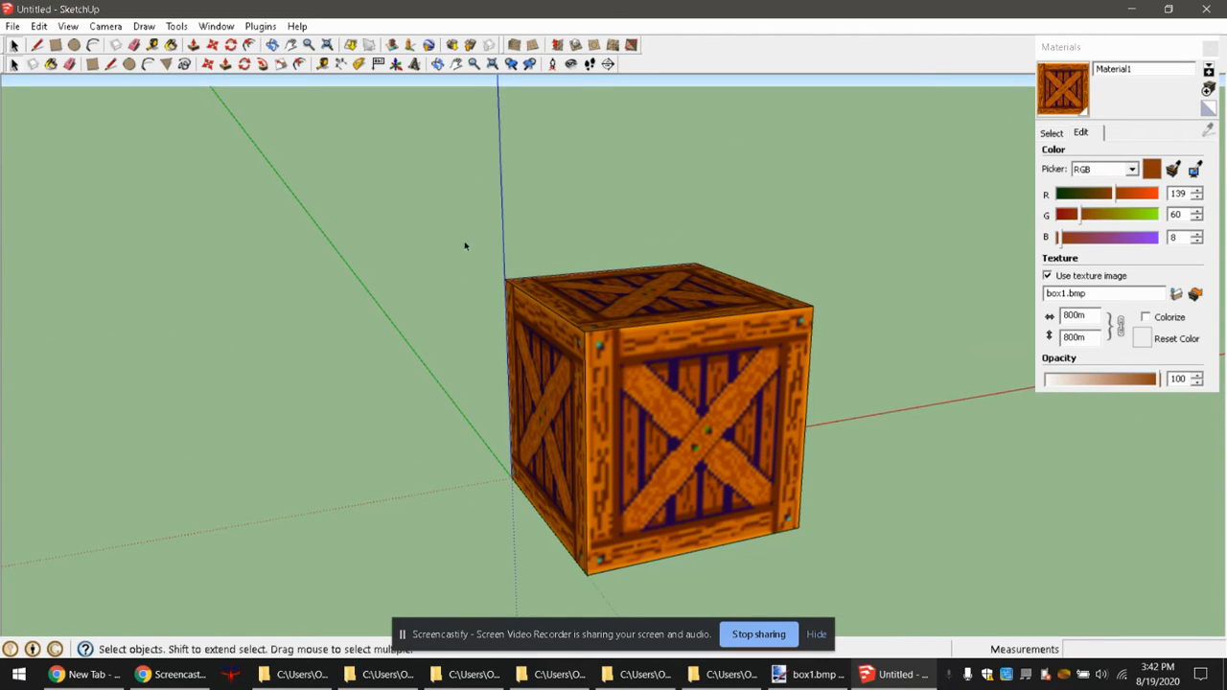
drag(465, 246, 952, 619)
middle_drag(784, 359, 500, 454)
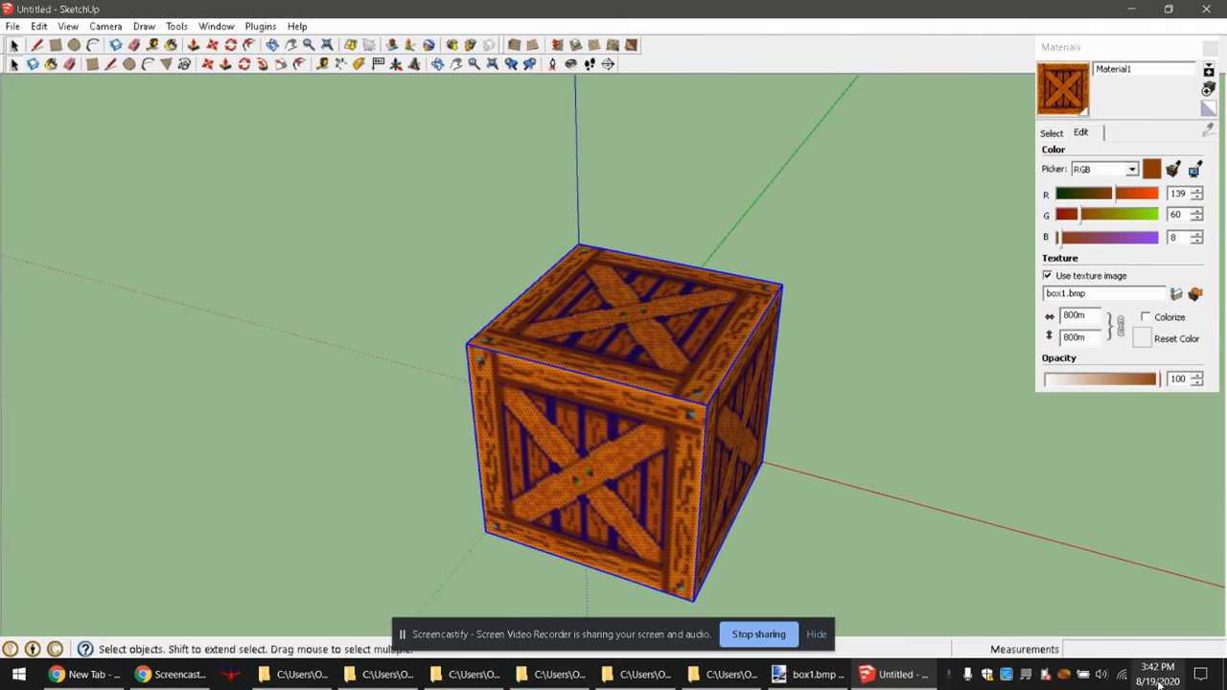
click(441, 235)
scroll(582, 348, down, 2)
middle_drag(583, 348, 596, 329)
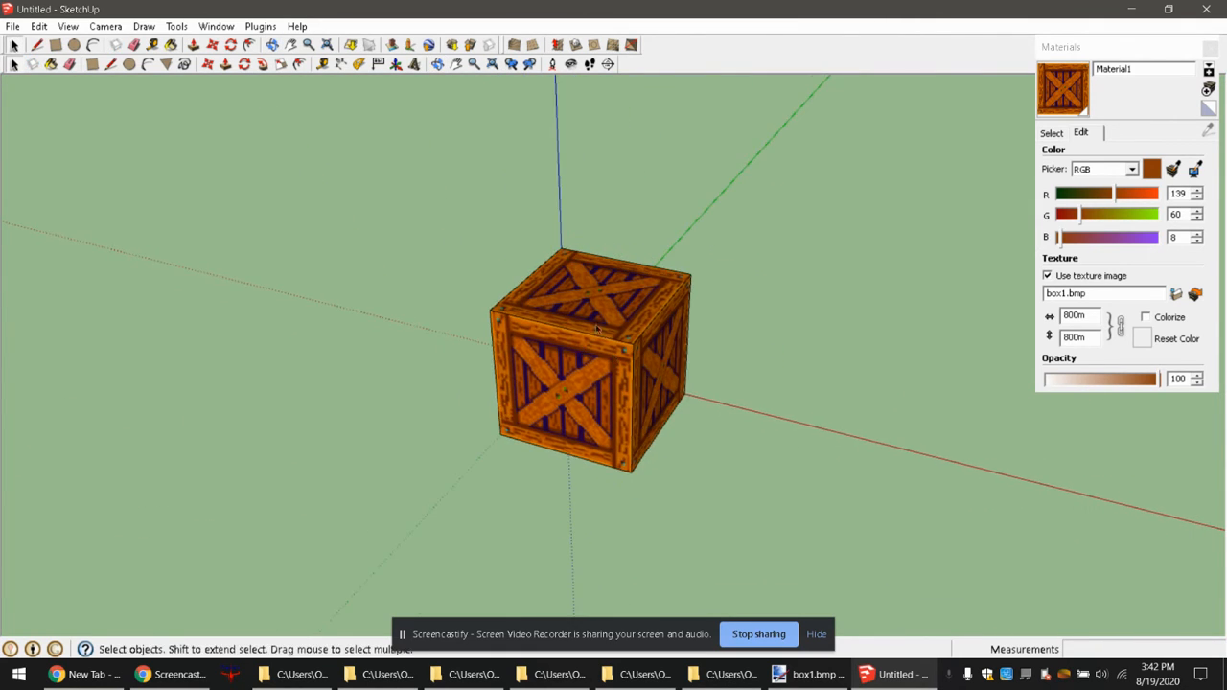
scroll(570, 318, up, 2)
middle_drag(376, 331, 387, 368)
scroll(535, 316, down, 3)
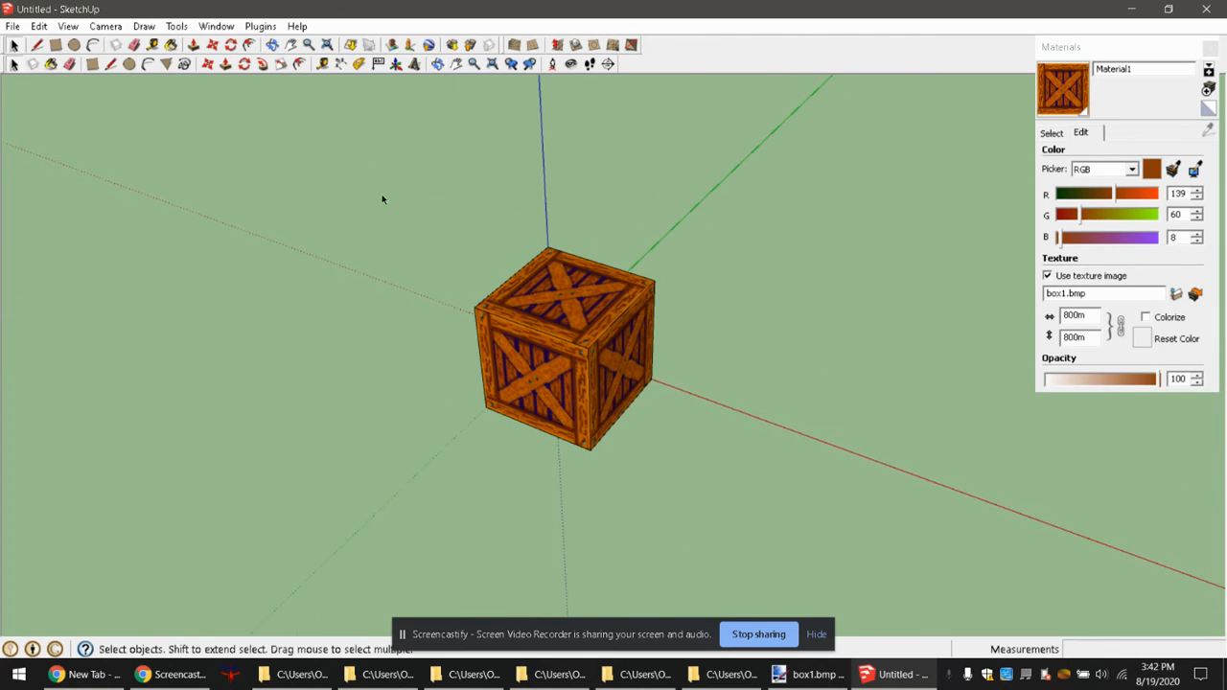
drag(382, 198, 770, 486)
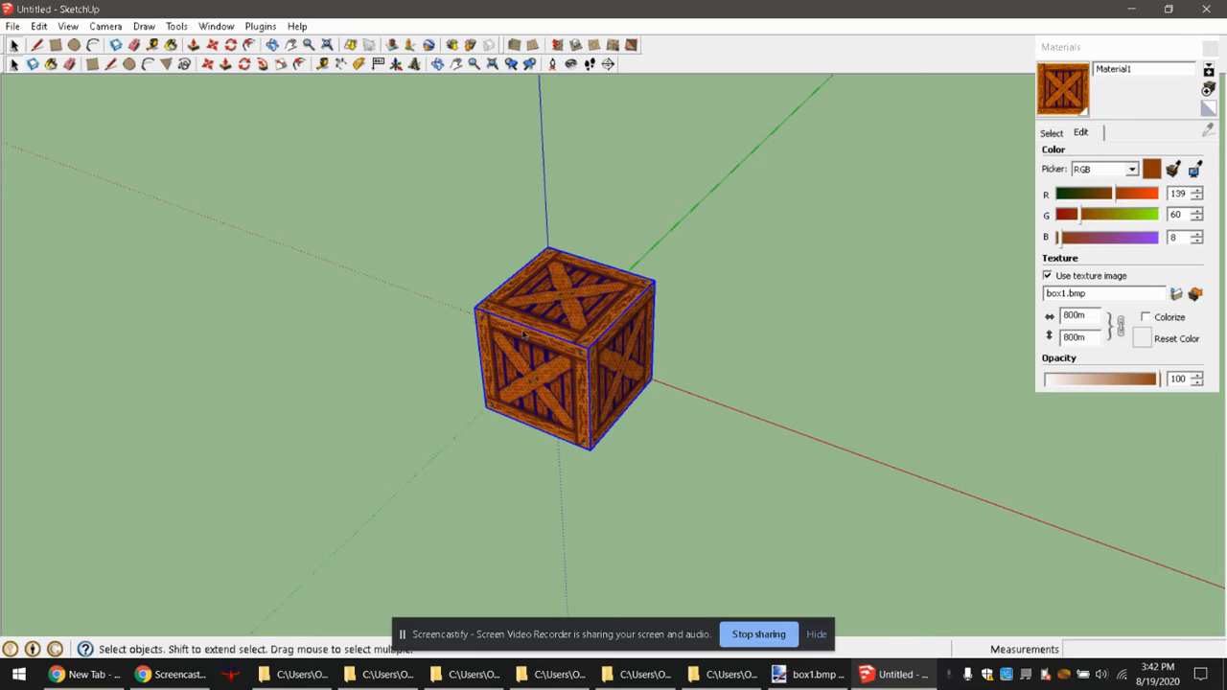
scroll(544, 312, up, 3)
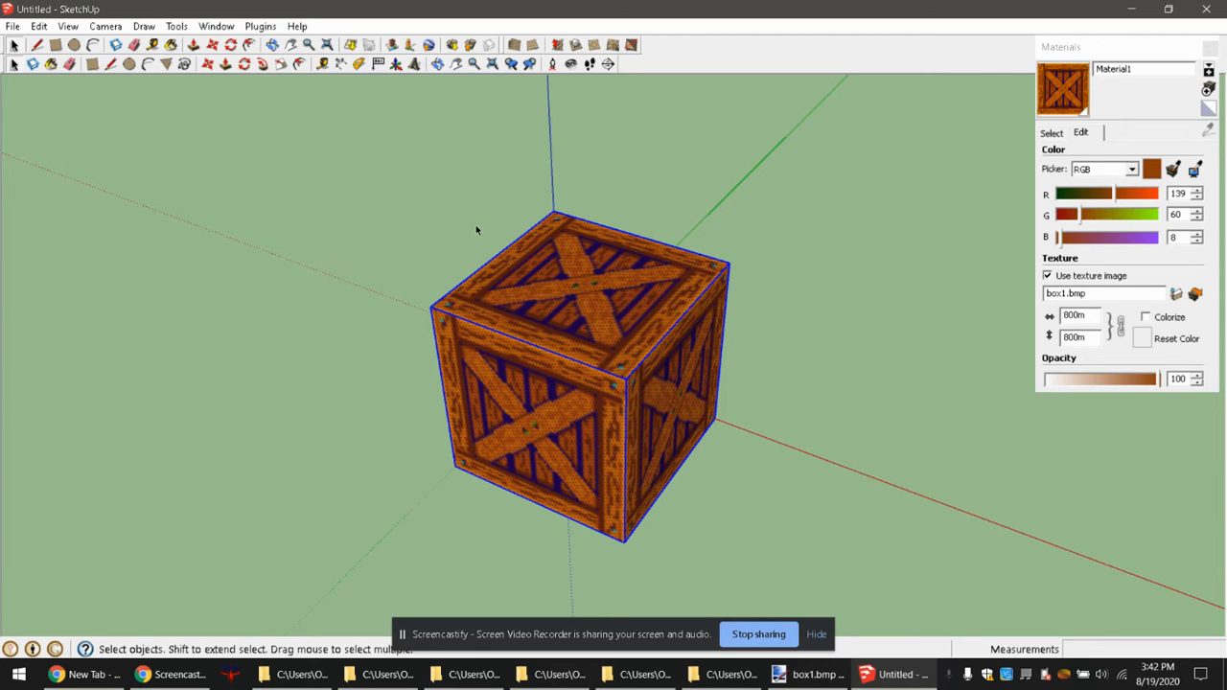
click(474, 268)
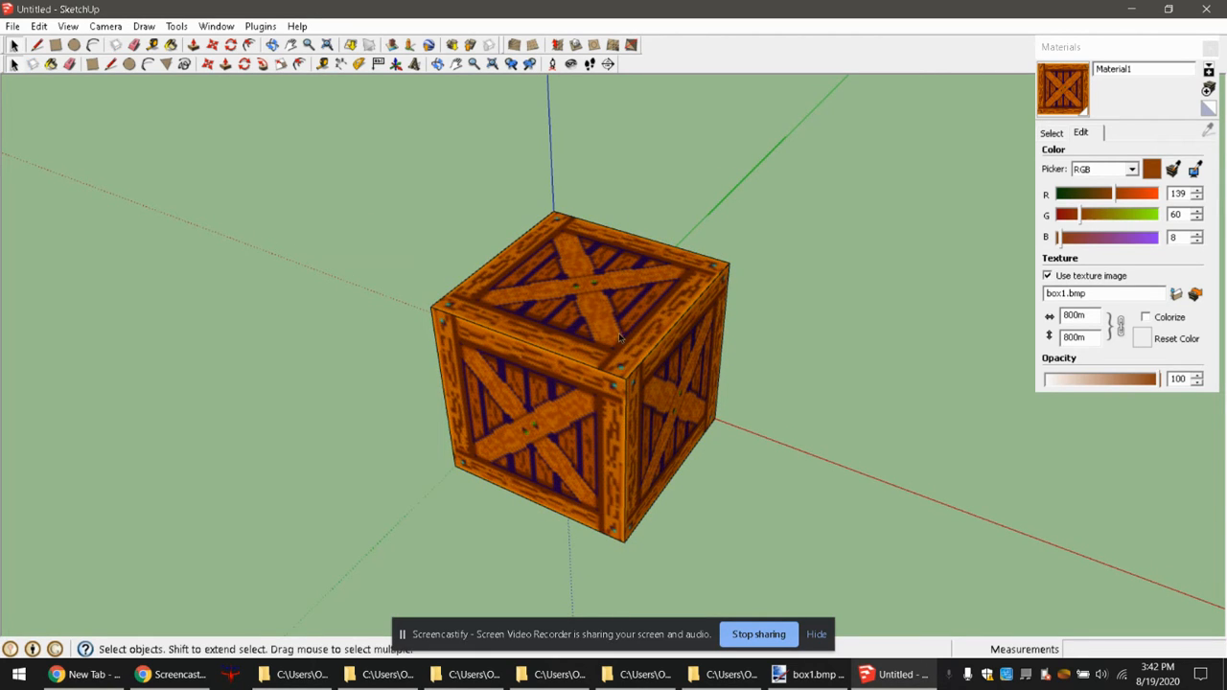
middle_drag(523, 362, 606, 415)
scroll(546, 331, down, 3)
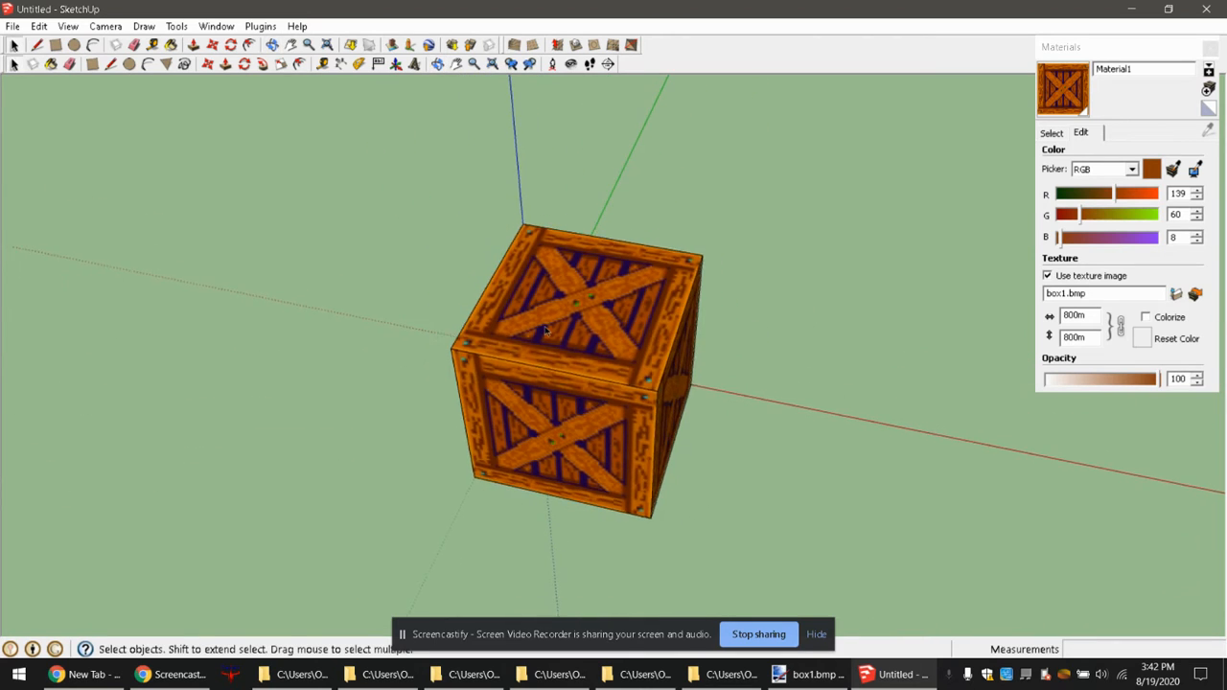
drag(335, 216, 852, 518)
middle_drag(466, 399, 568, 351)
scroll(568, 351, up, 2)
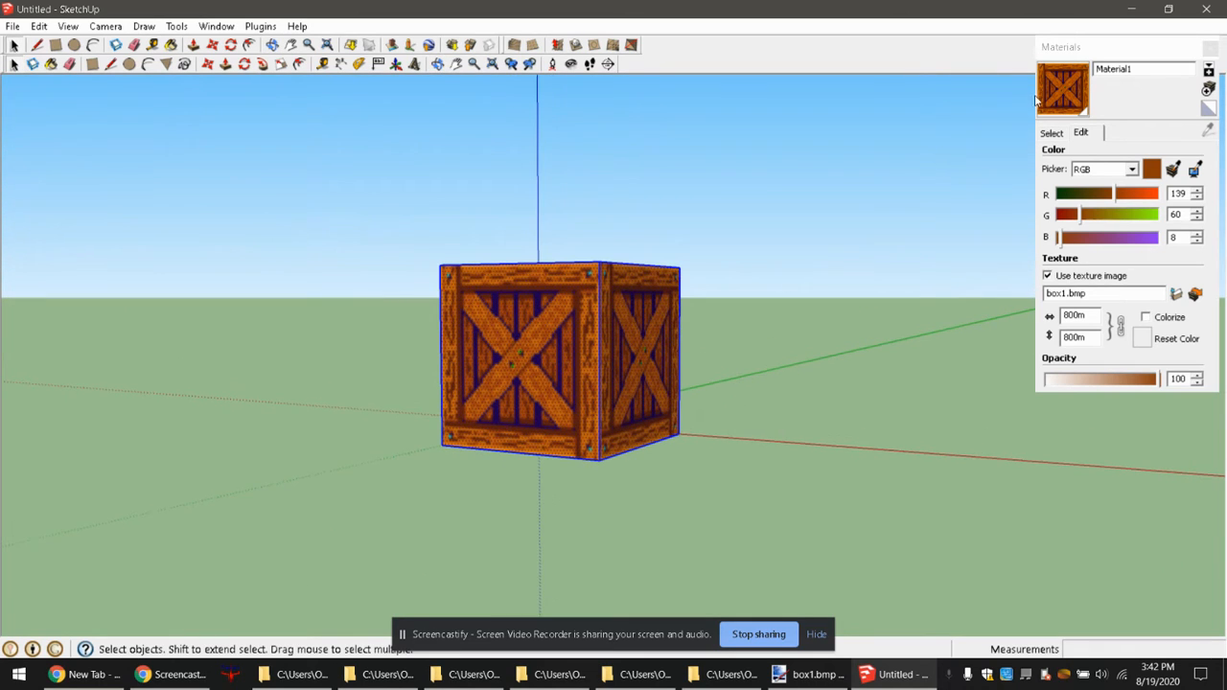
Examine the crate's top, sides and underside for faces without the crate texture, and clear the selection.
click(1071, 93)
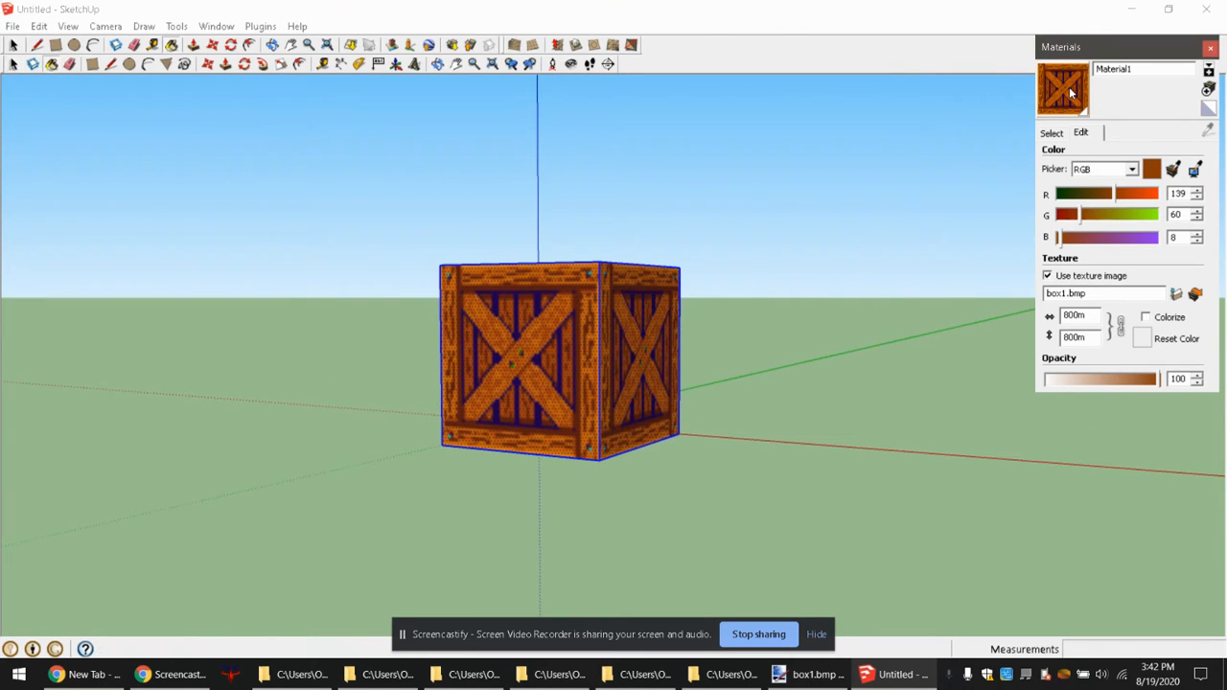
middle_drag(405, 274, 568, 323)
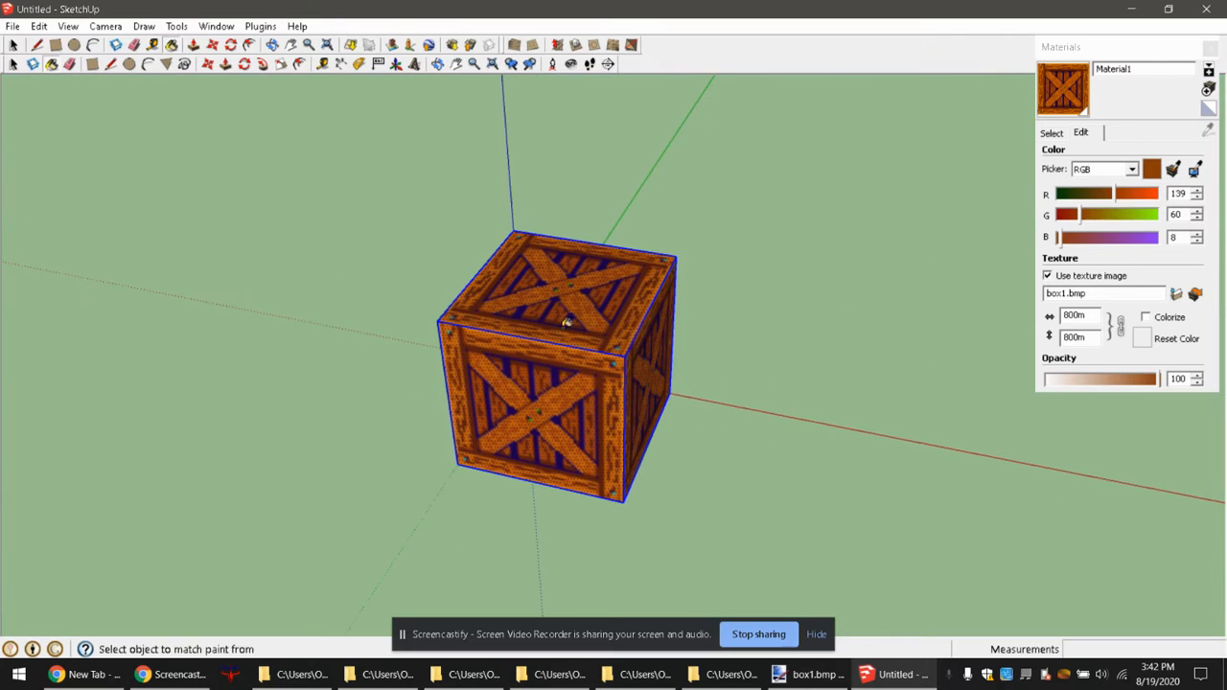
middle_drag(498, 362, 493, 335)
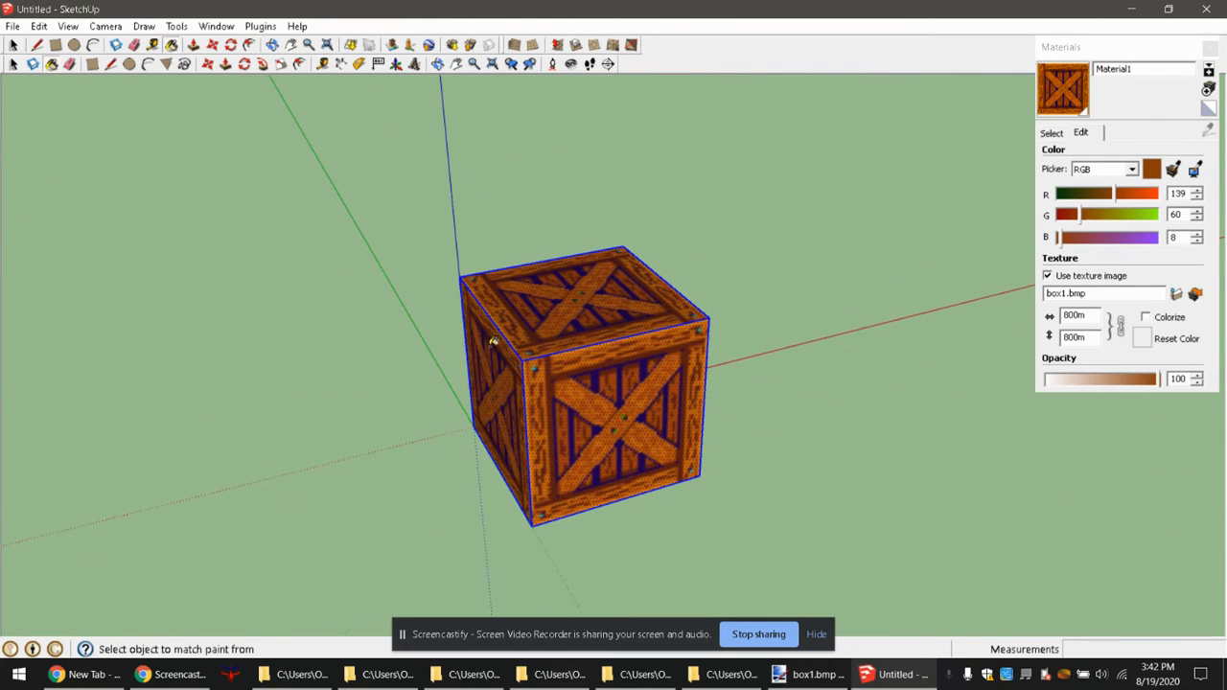
key(F4)
key(F2)
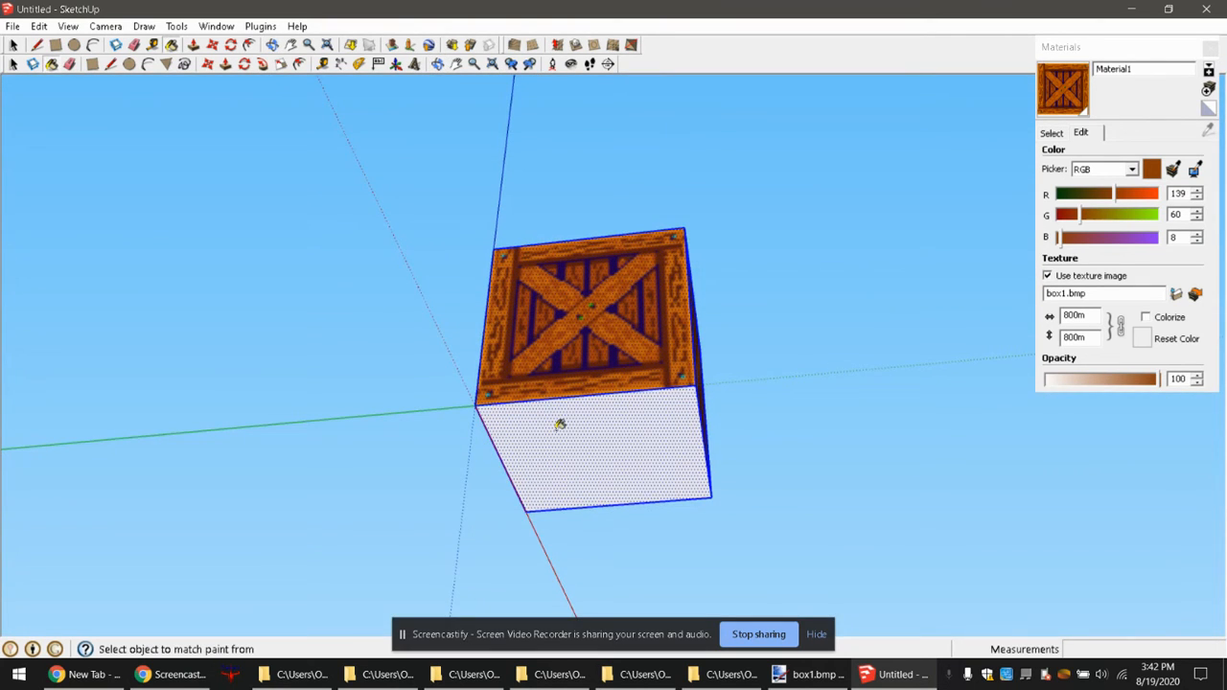
mouse_move(558, 424)
middle_down()
mouse_move(870, 333)
mouse_move(556, 329)
mouse_move(819, 394)
mouse_move(578, 380)
mouse_move(761, 338)
mouse_move(582, 340)
mouse_move(542, 400)
middle_up()
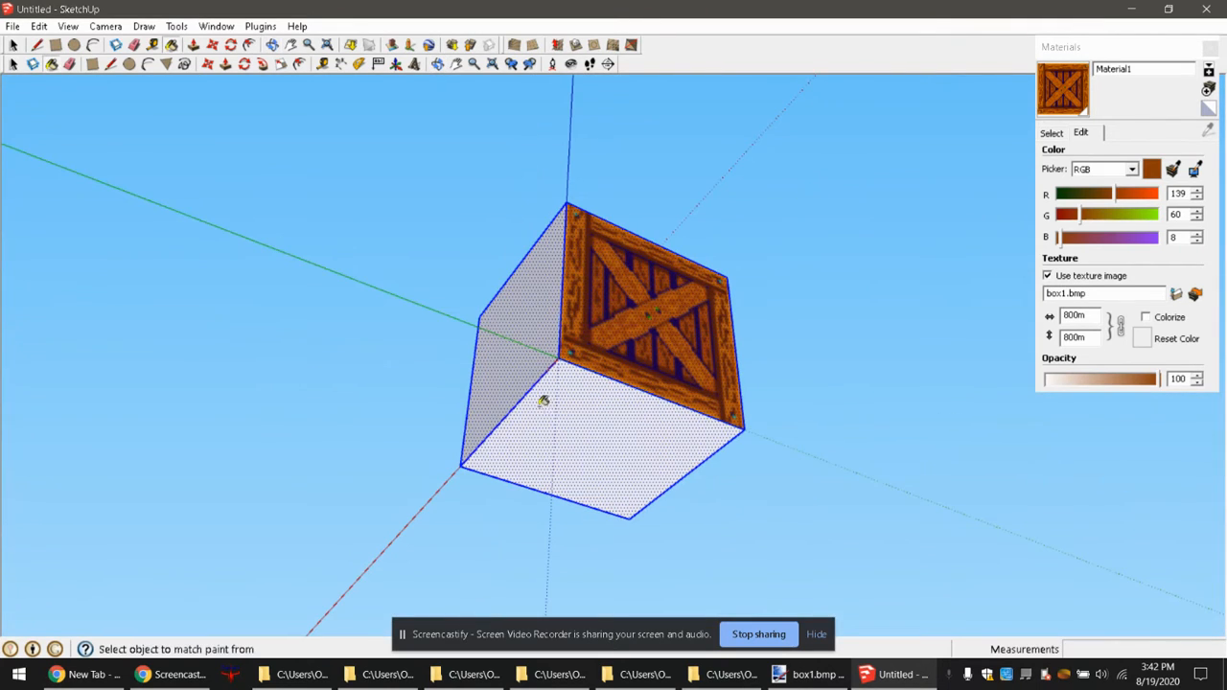
click(13, 63)
click(421, 154)
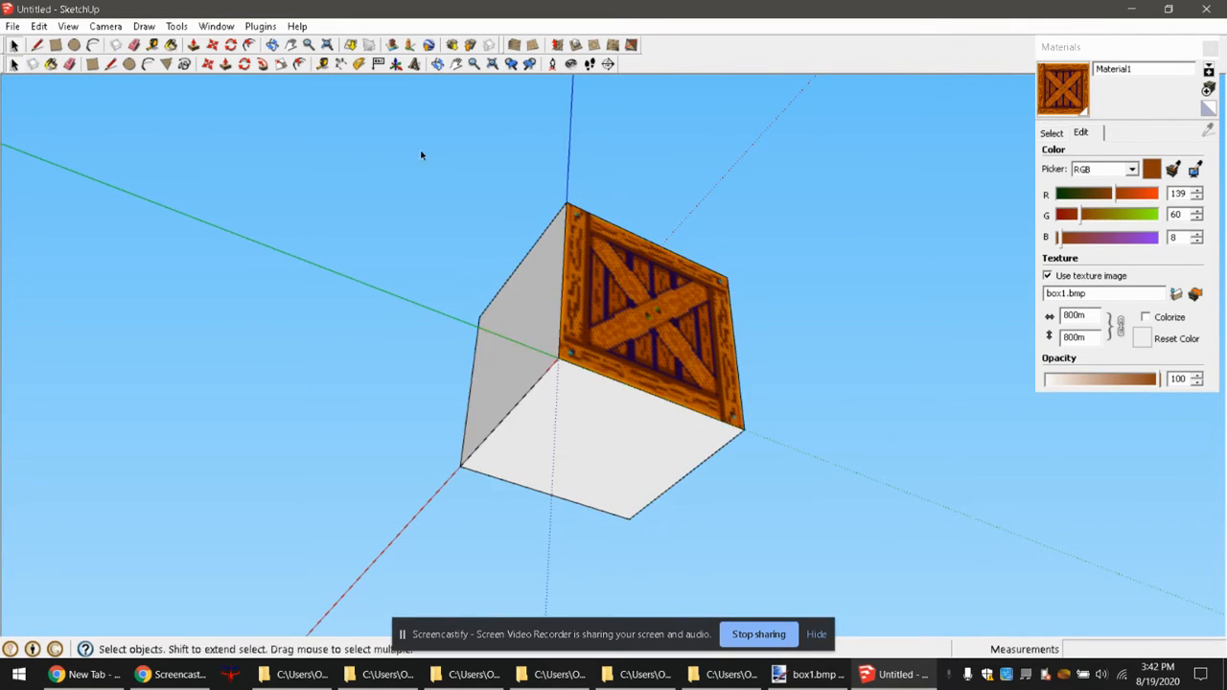
Select the whole crate and turn it into a component with the default settings, replacing the selection.
middle_drag(663, 179, 623, 460)
click(613, 384)
middle_drag(859, 597, 385, 227)
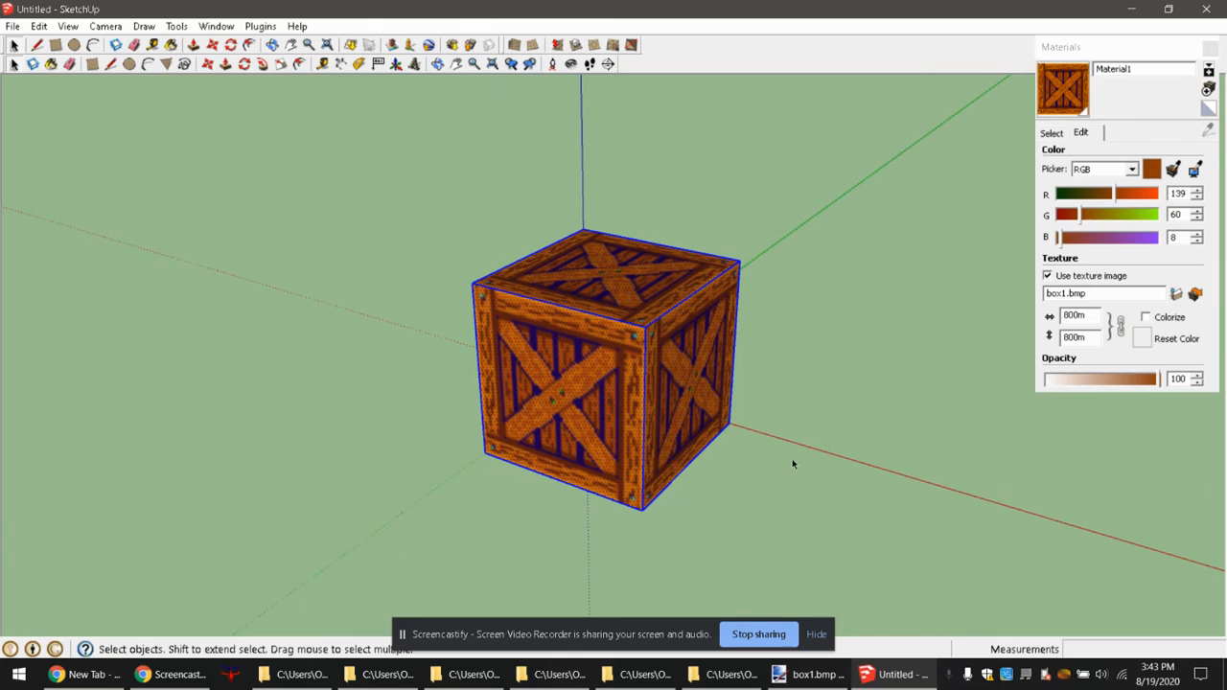
key(g)
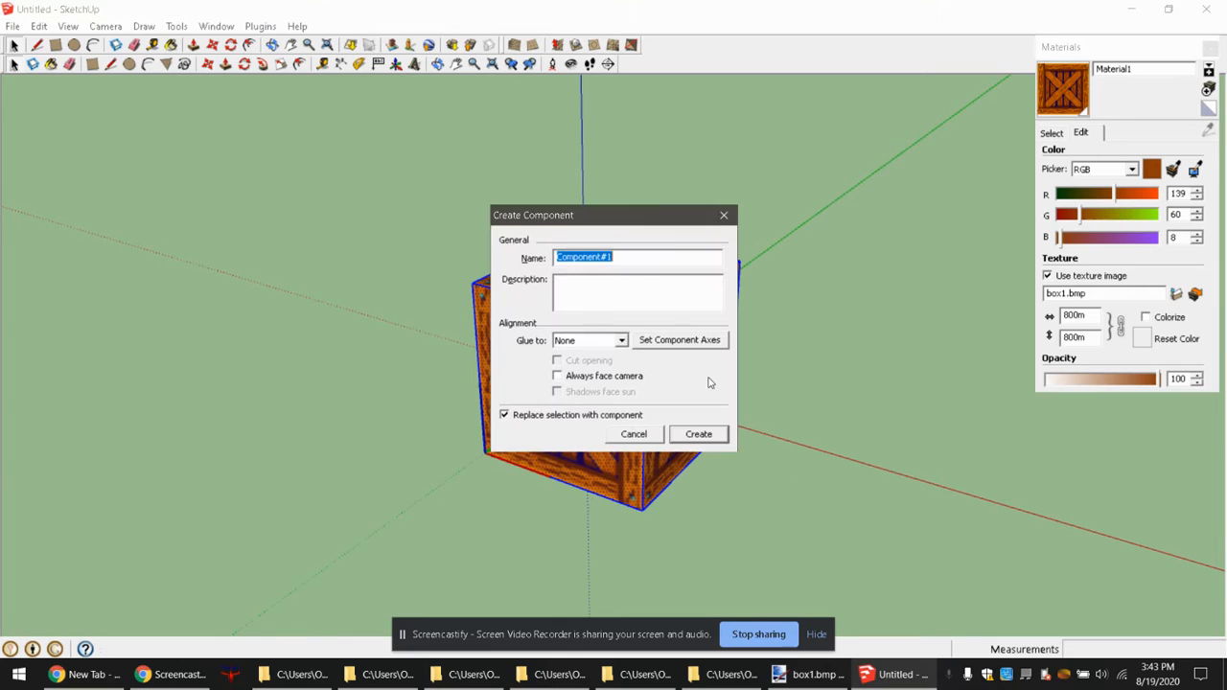
click(702, 434)
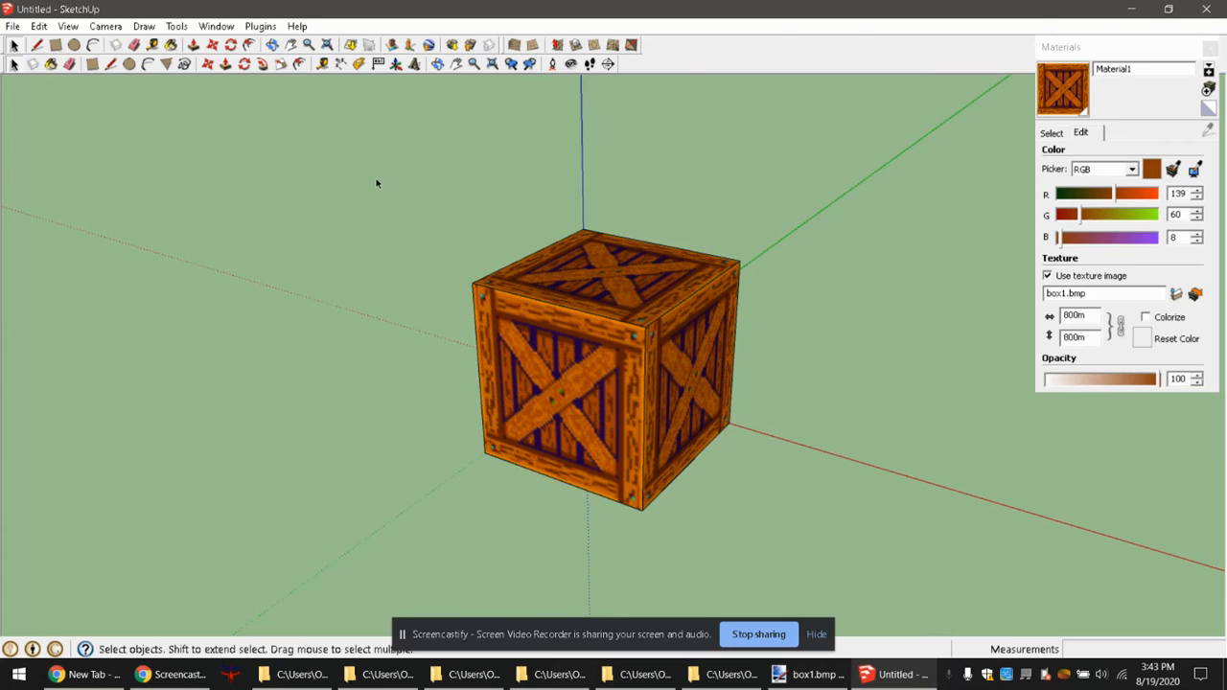
Move the crate component about 1870 m along the red axis, away from the origin.
scroll(541, 270, down, 3)
scroll(532, 271, up, 1)
shift+middle_drag(532, 271, 589, 338)
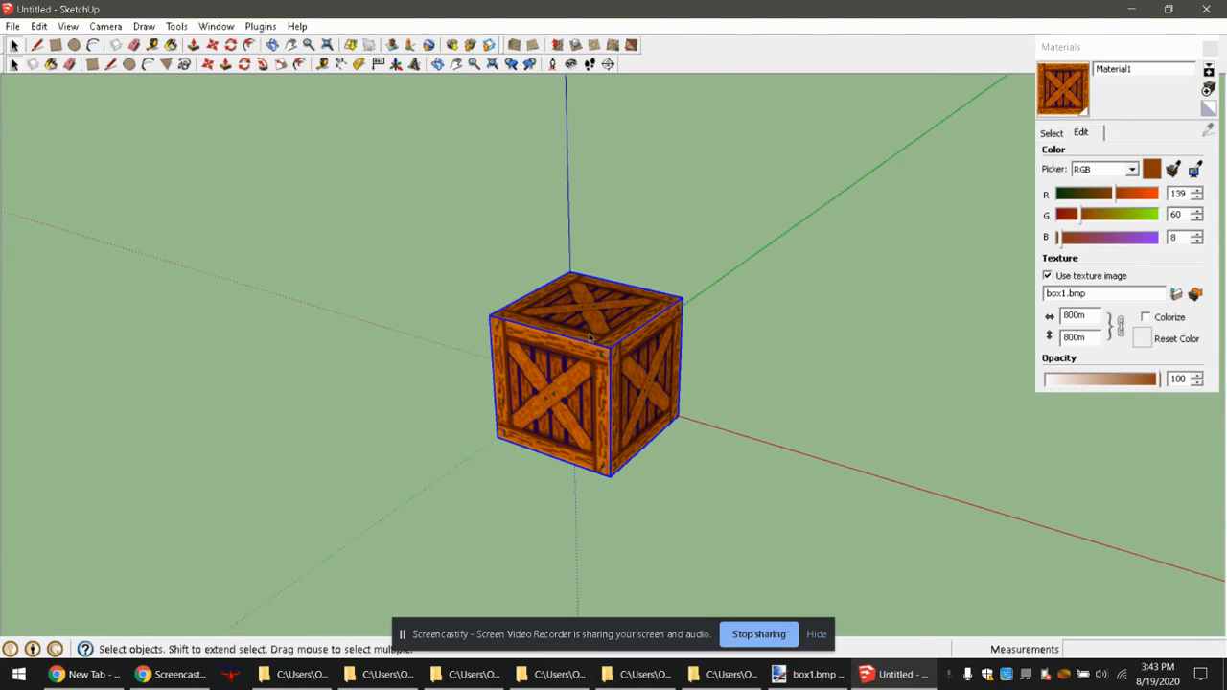
drag(386, 228, 828, 535)
middle_drag(450, 297, 523, 405)
key(m)
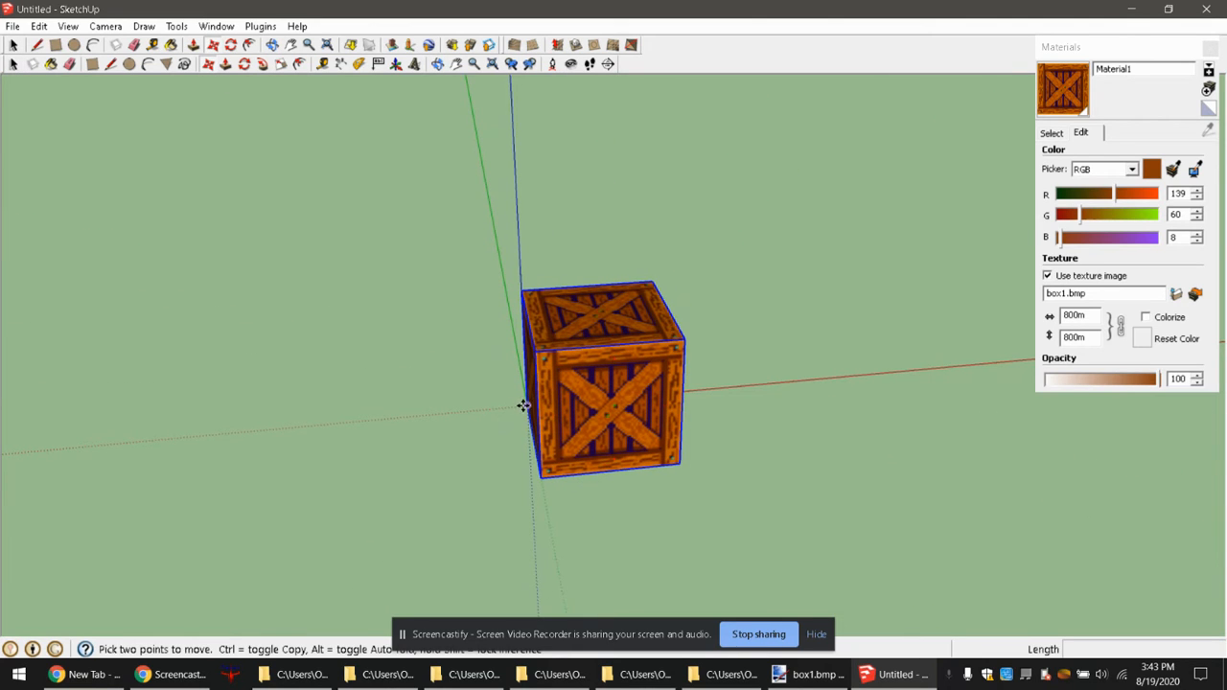
click(525, 405)
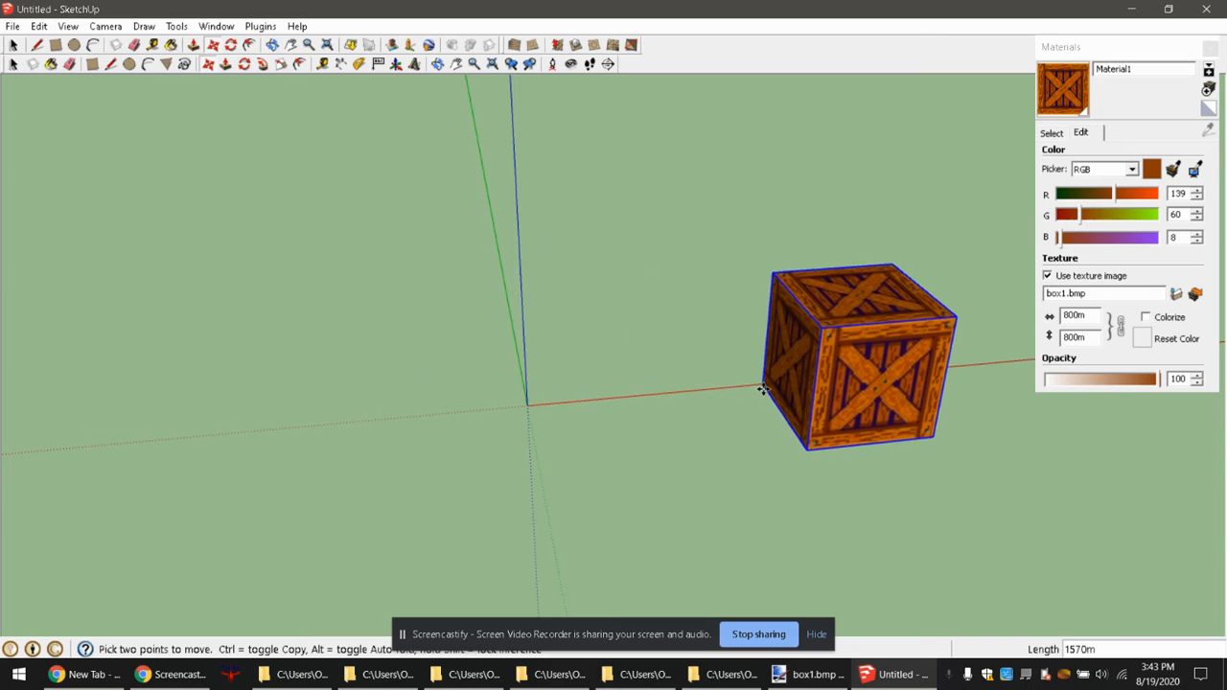
click(802, 383)
key(space)
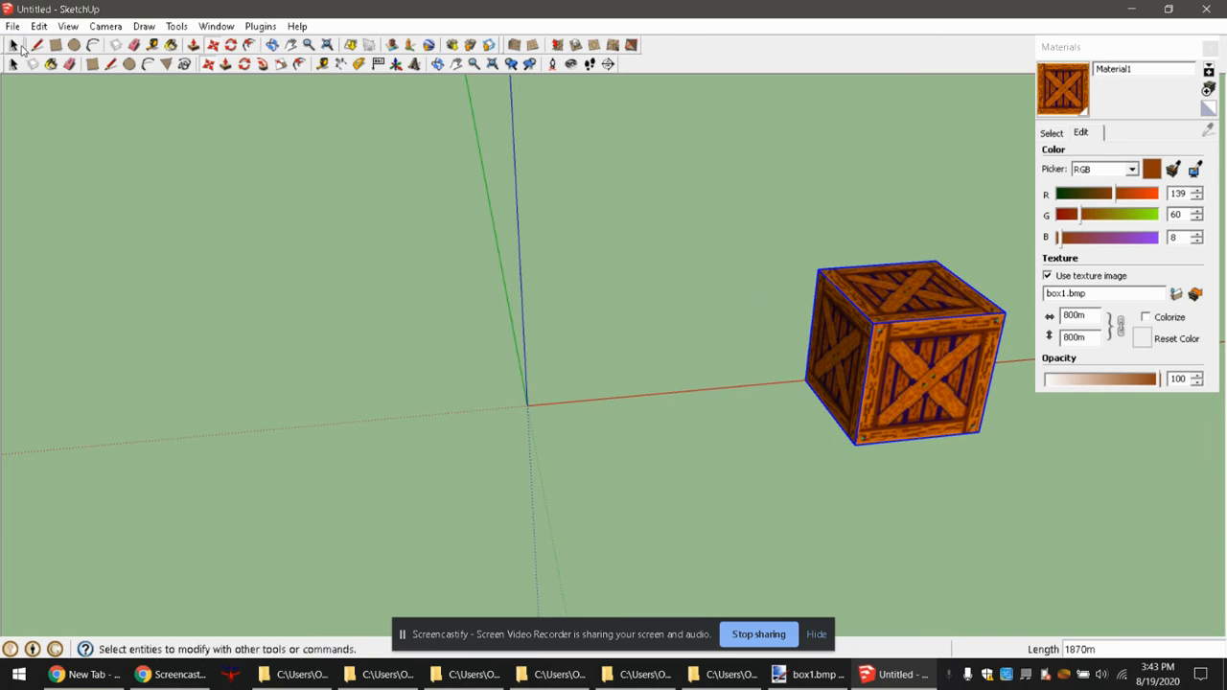
Draw an 800 m by 800 m rectangle on the ground with one corner at the origin.
middle_drag(737, 336, 569, 346)
scroll(570, 346, up, 2)
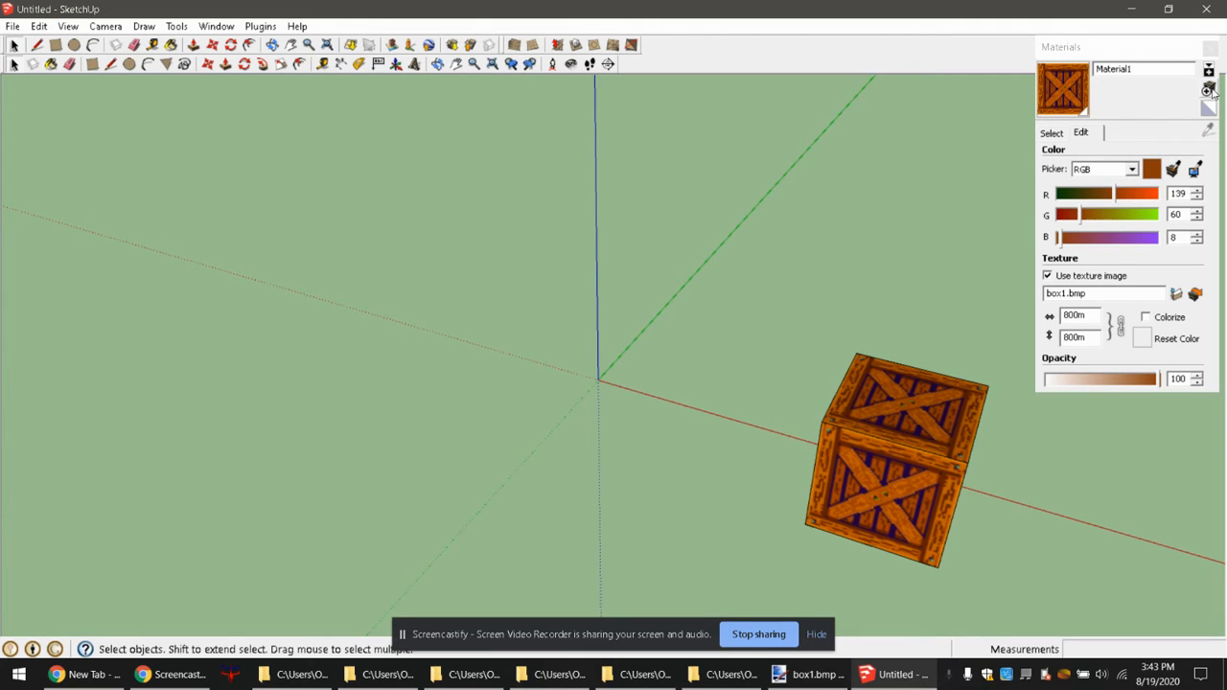
click(55, 45)
click(597, 380)
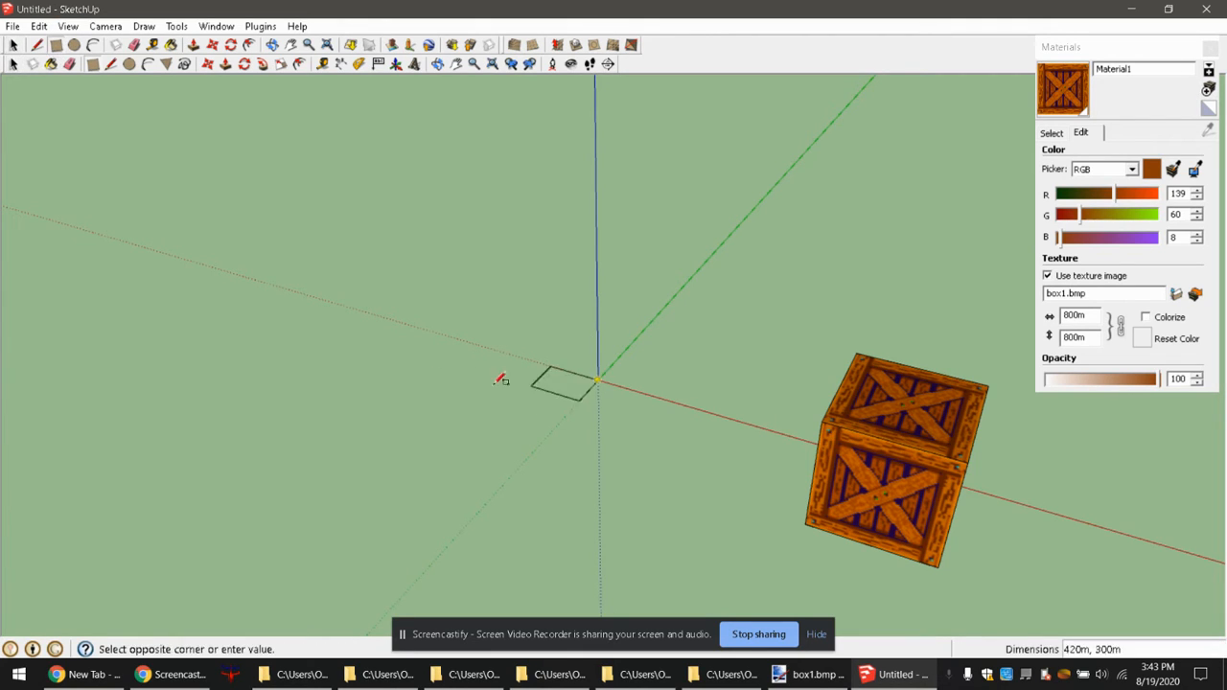
text(80)
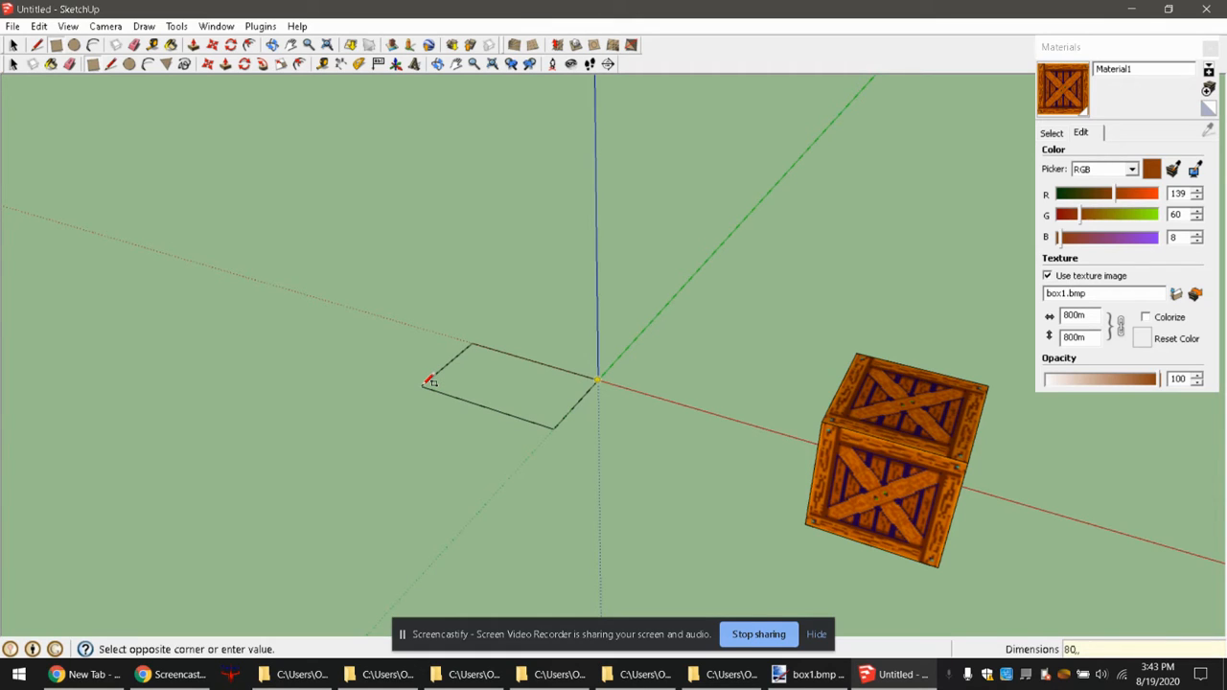
text(0,800)
key(Return)
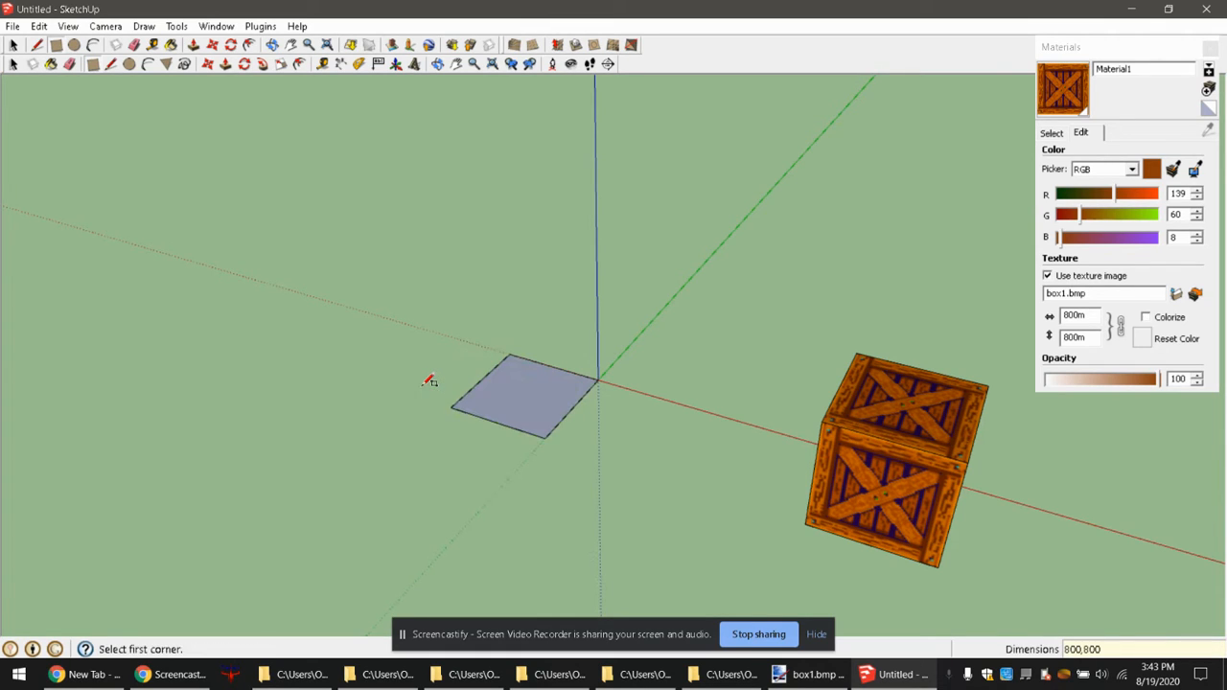
Push/Pull the square face up 800 m to form a cube.
click(225, 63)
click(518, 393)
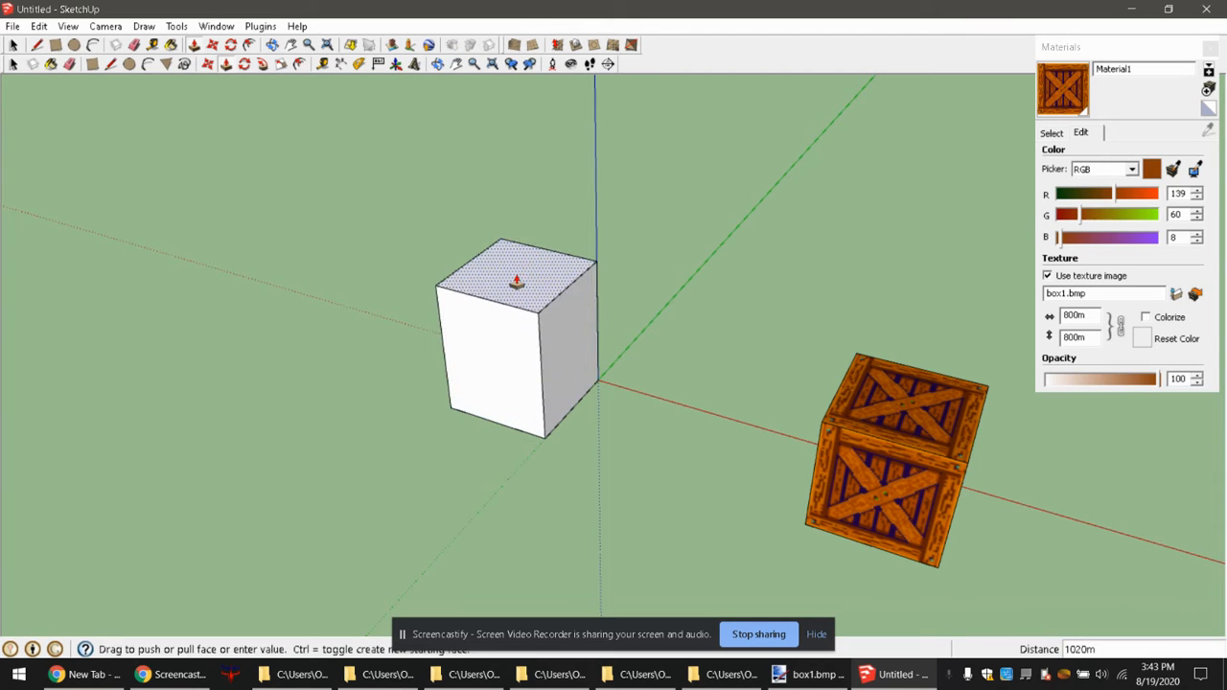
text(8)
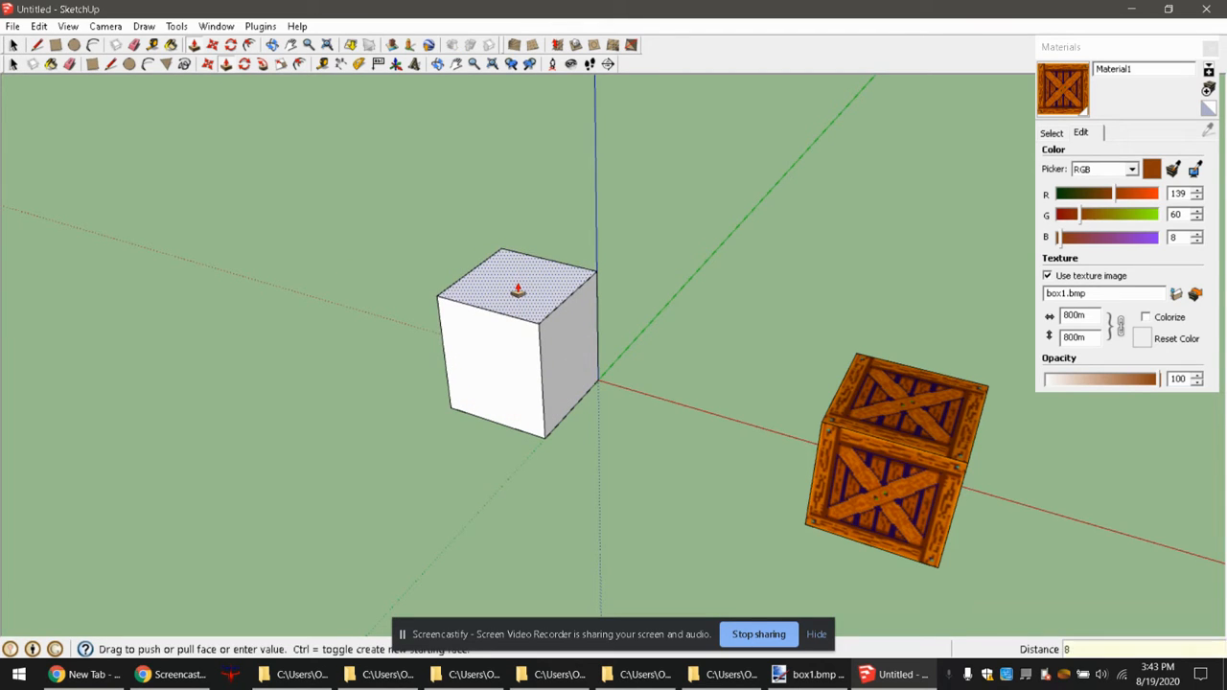
text(00)
key(Return)
click(14, 45)
scroll(376, 304, up, 3)
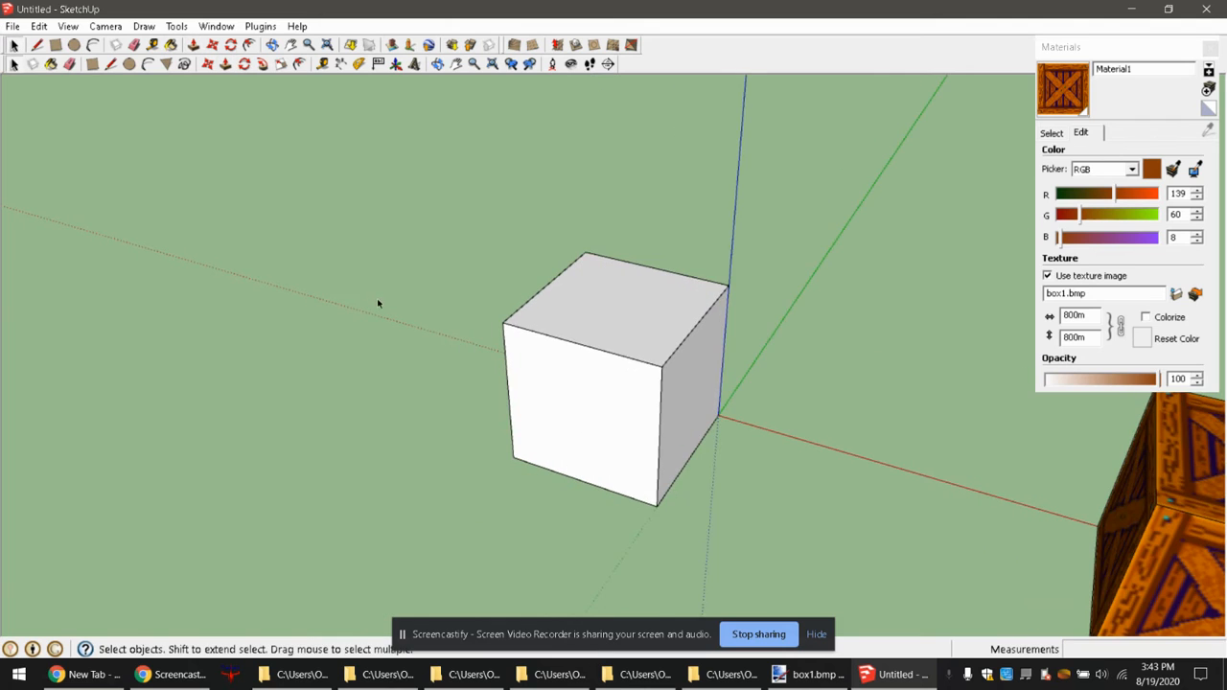
middle_drag(378, 302, 1221, 107)
click(1208, 88)
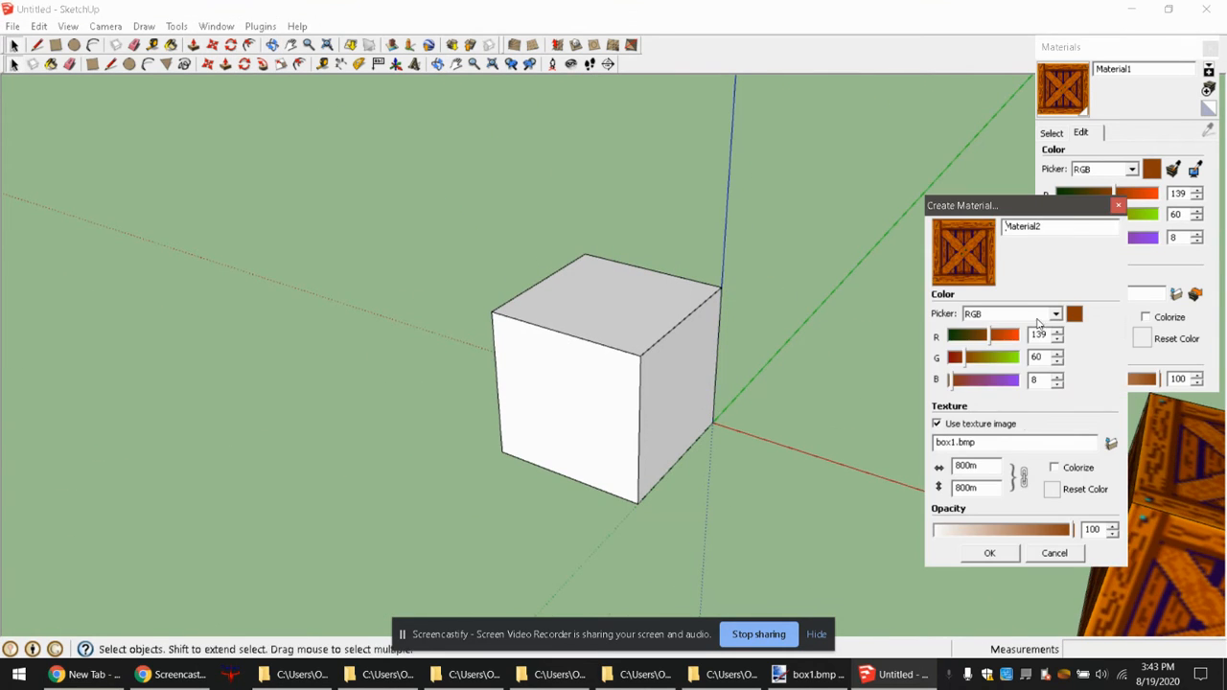
click(1072, 553)
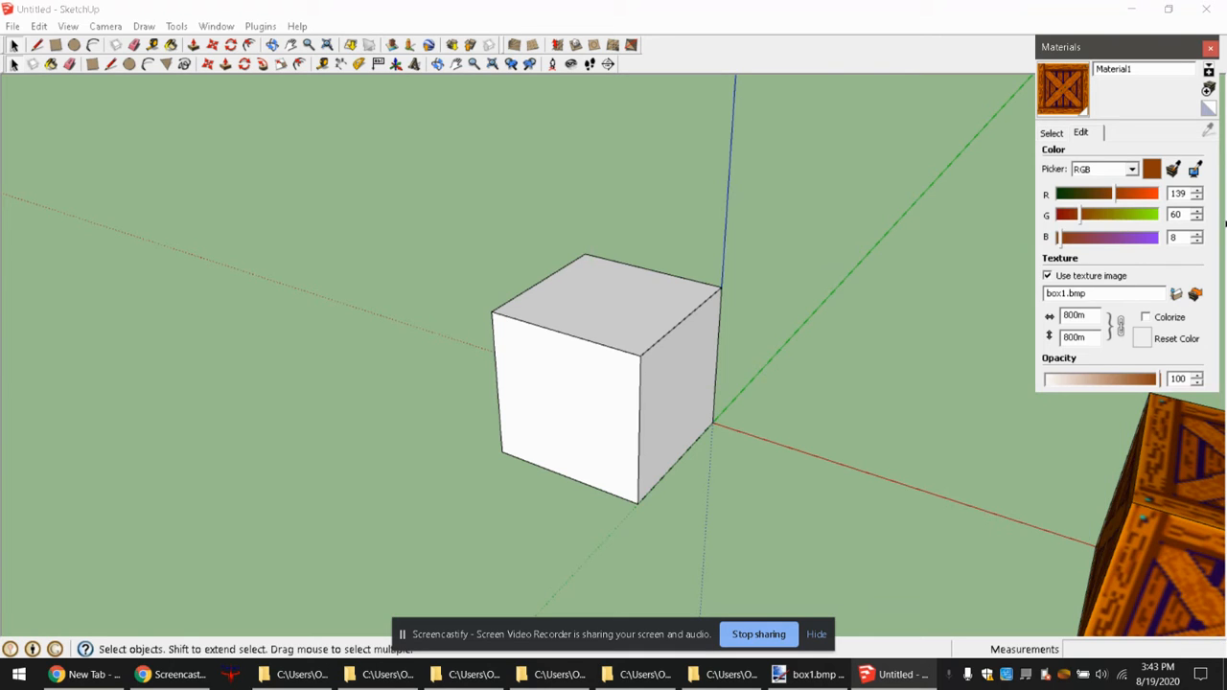
Create a new material textured with green1.bmp at a size of 800 m by 800 m.
click(1208, 88)
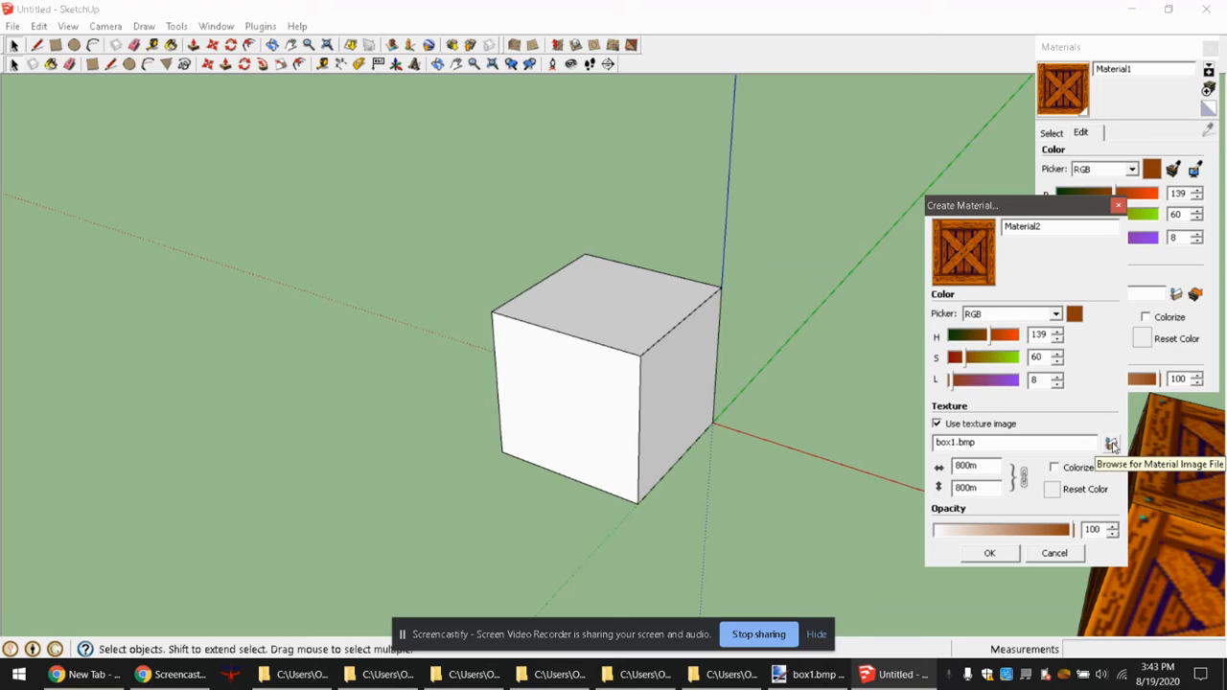
click(1110, 443)
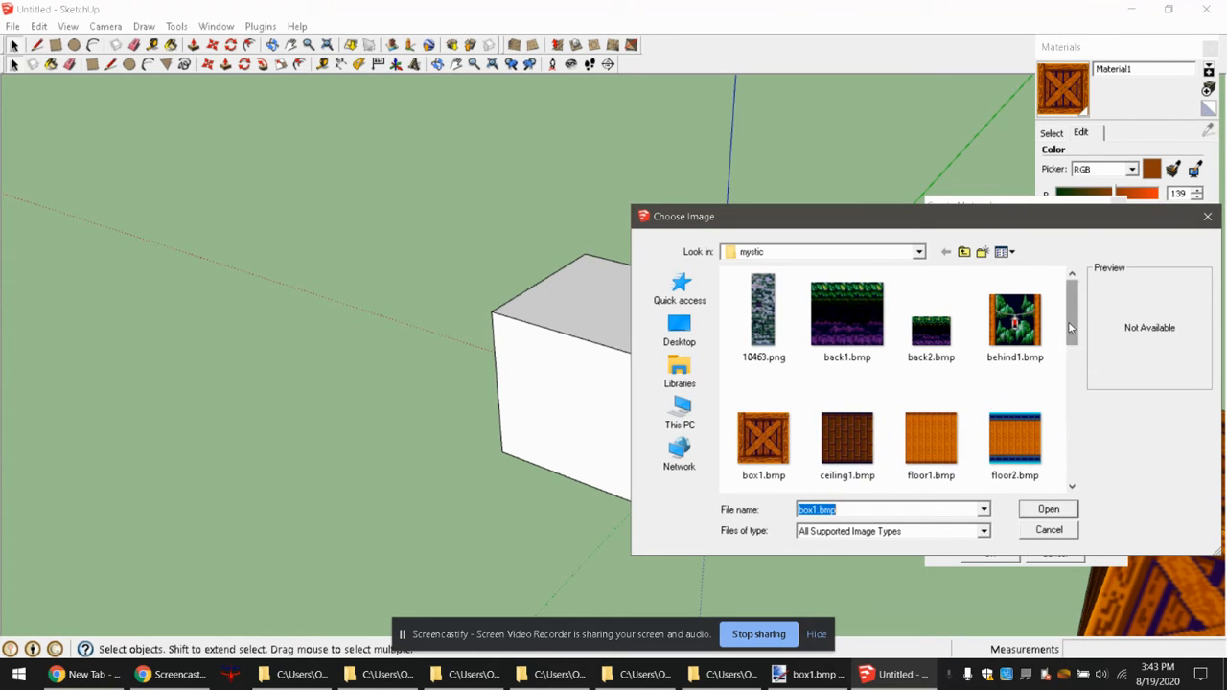
drag(1072, 327, 1072, 378)
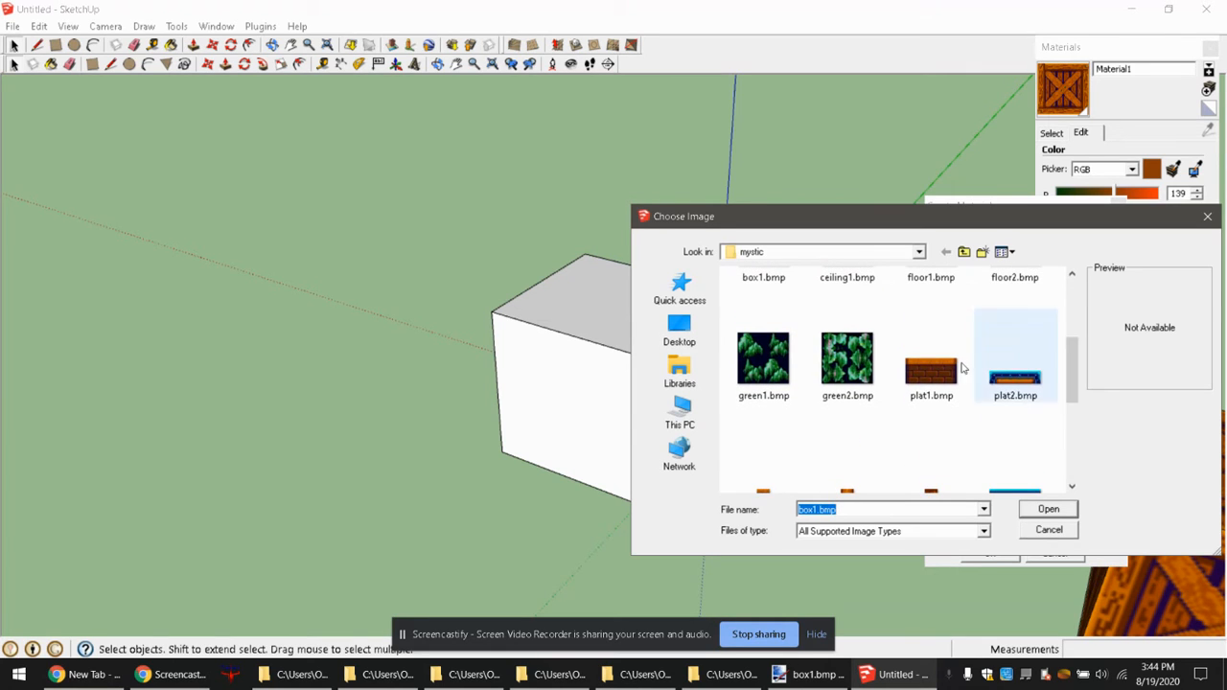
click(770, 362)
click(1072, 511)
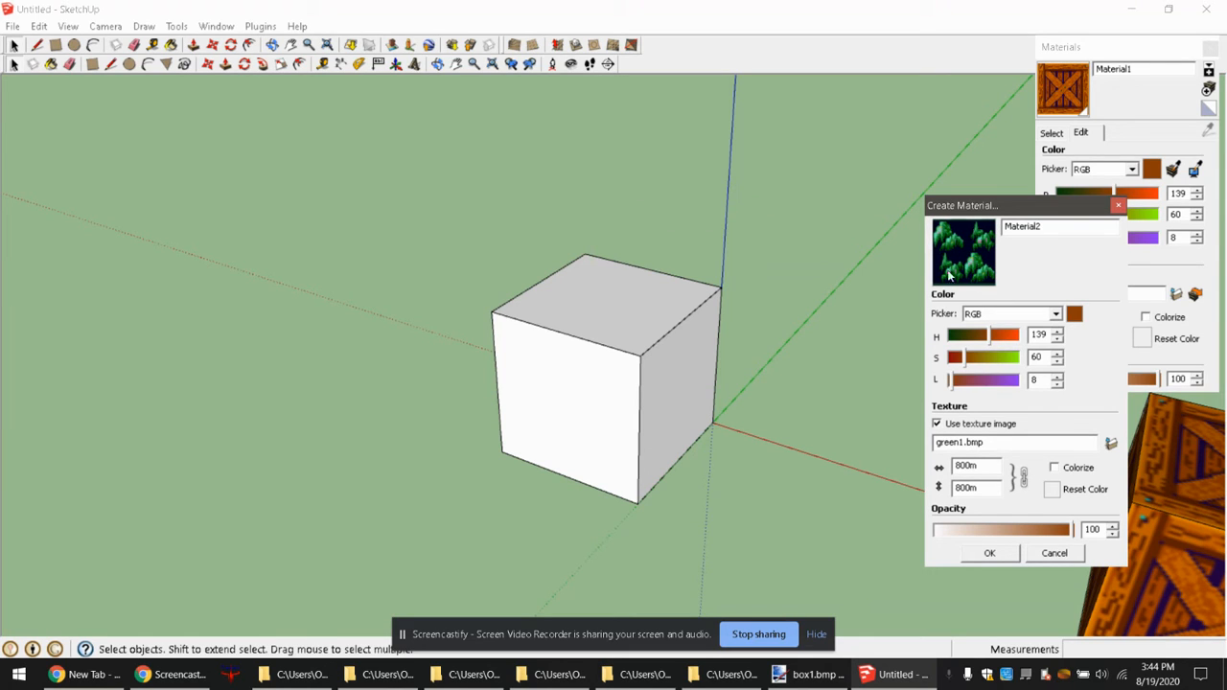
drag(966, 465, 947, 462)
click(990, 553)
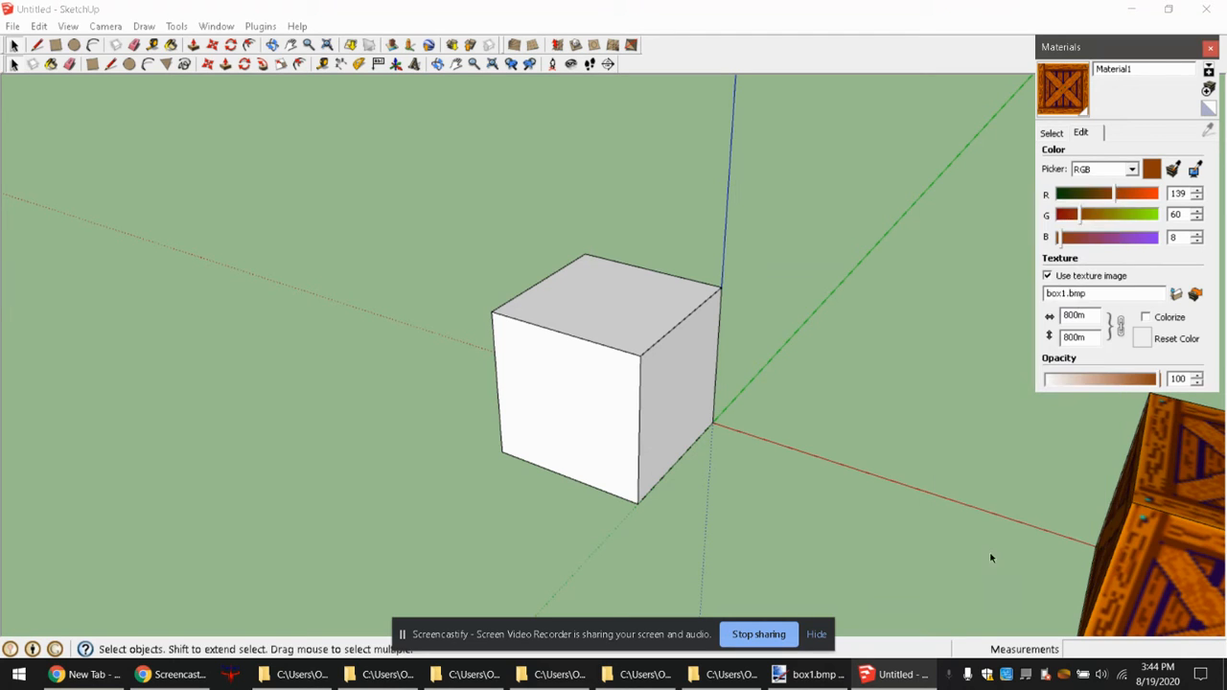
Paint the cube's top and side faces with the green1.bmp material.
click(1064, 112)
click(612, 331)
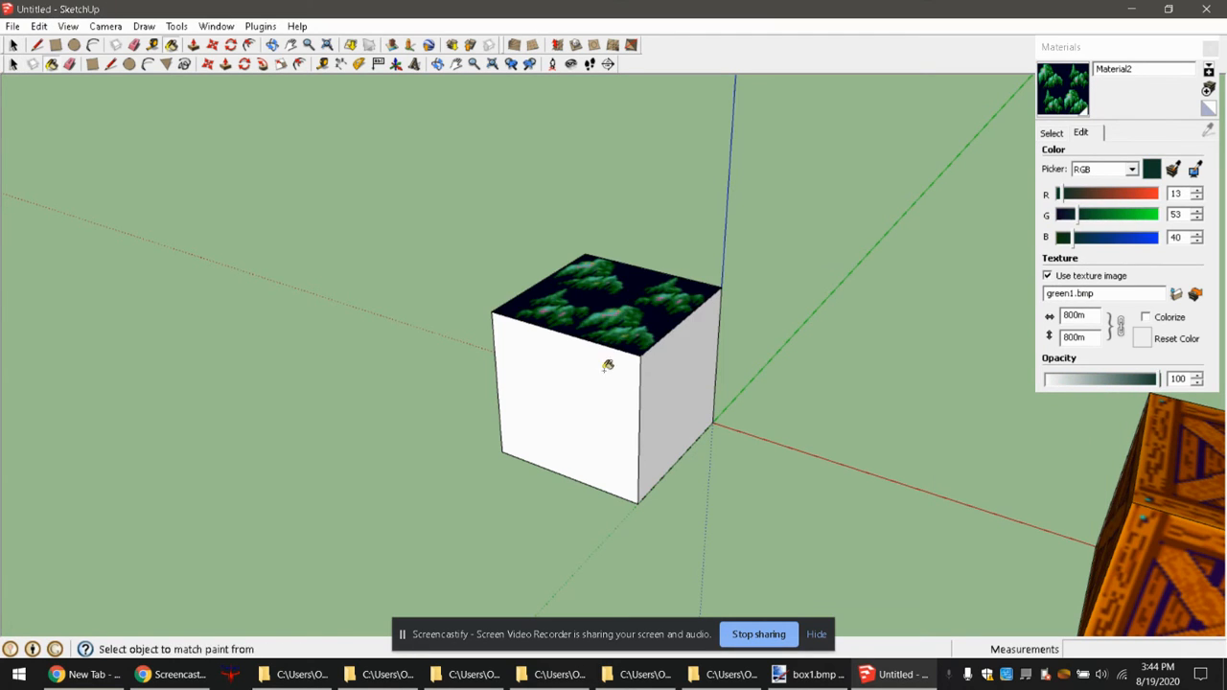
click(596, 391)
click(675, 386)
middle_drag(432, 397, 575, 392)
click(539, 395)
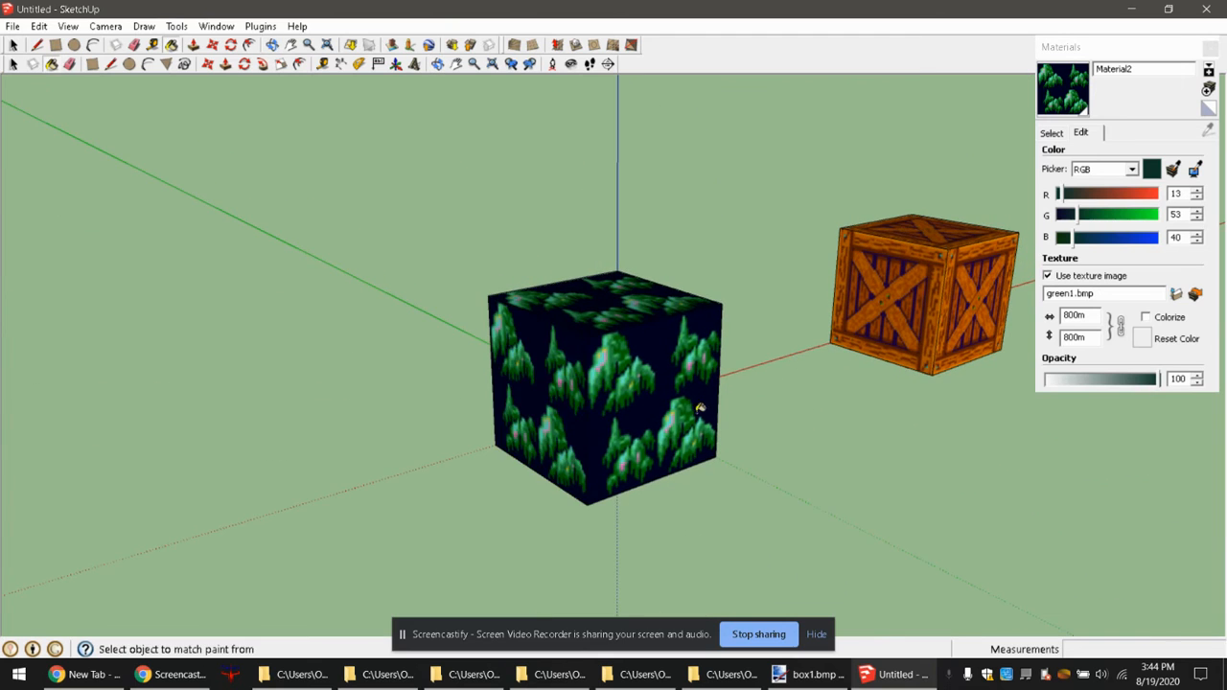
Select the whole green cube and turn it into a component with the default settings, replacing the selection.
mouse_move(699, 411)
middle_down()
mouse_move(489, 285)
mouse_move(309, 389)
mouse_move(493, 531)
mouse_move(326, 492)
mouse_move(447, 493)
middle_up()
click(13, 45)
drag(301, 152, 744, 564)
key(g)
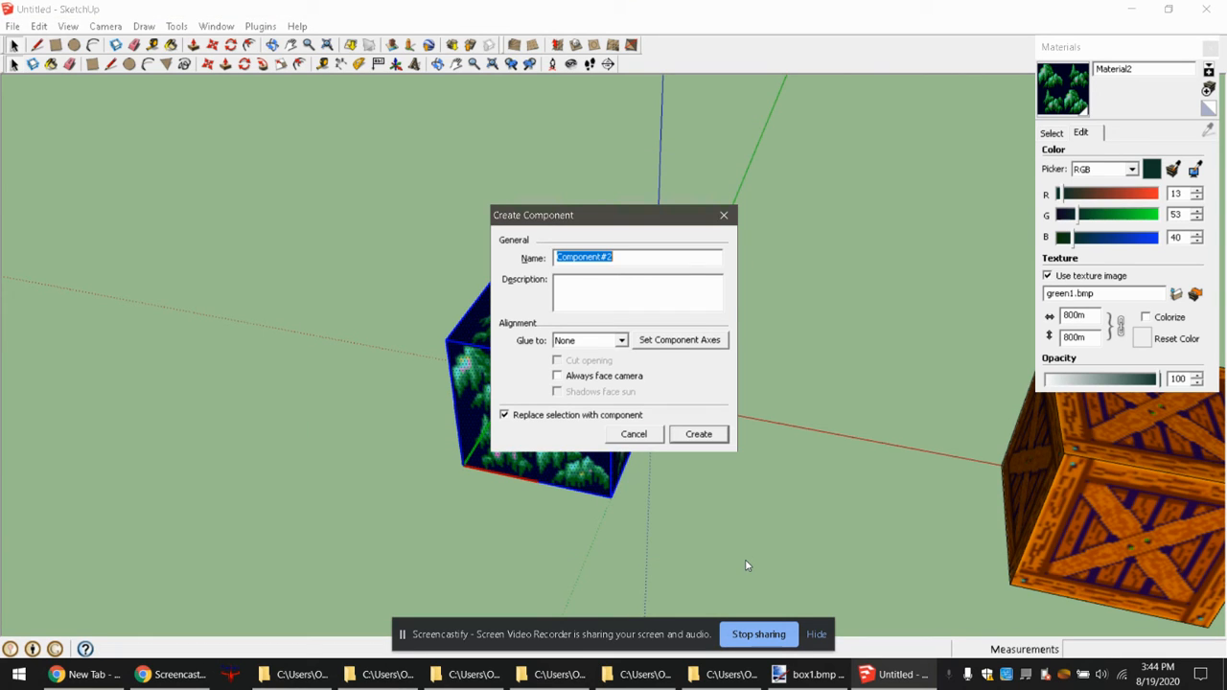
click(698, 434)
Move the green cube component by its lower outer corner to the crate's far lower corner, so the two sit side by side.
scroll(482, 299, down, 2)
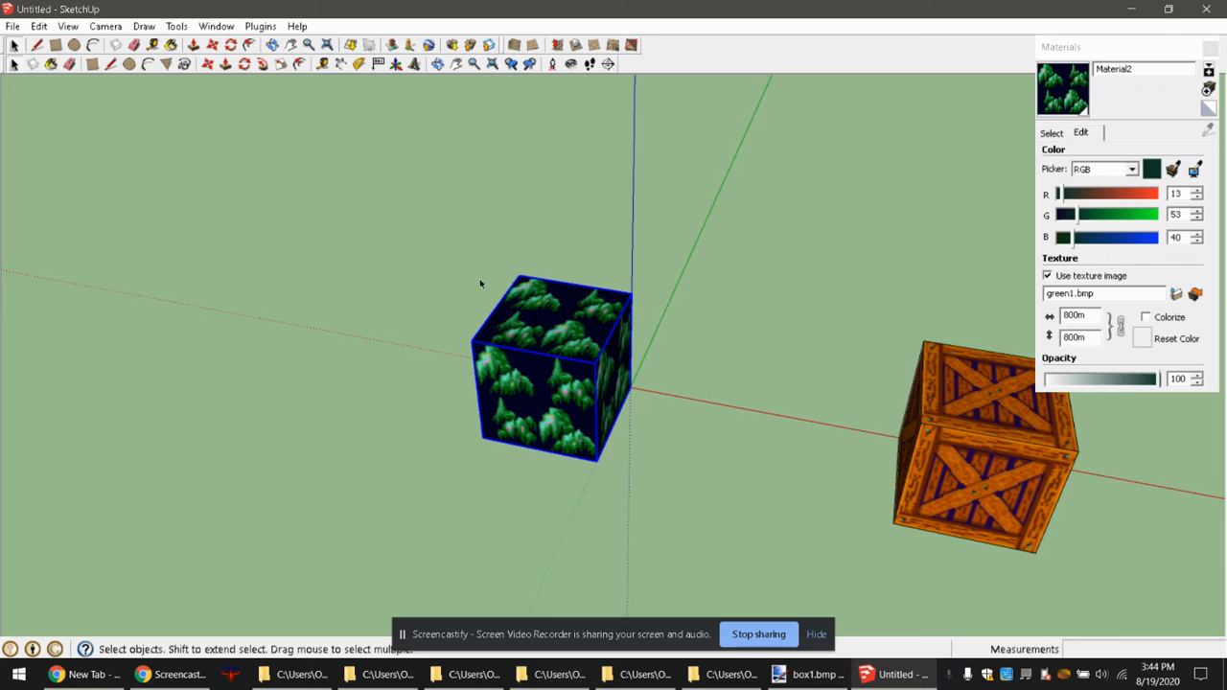
click(207, 63)
click(479, 446)
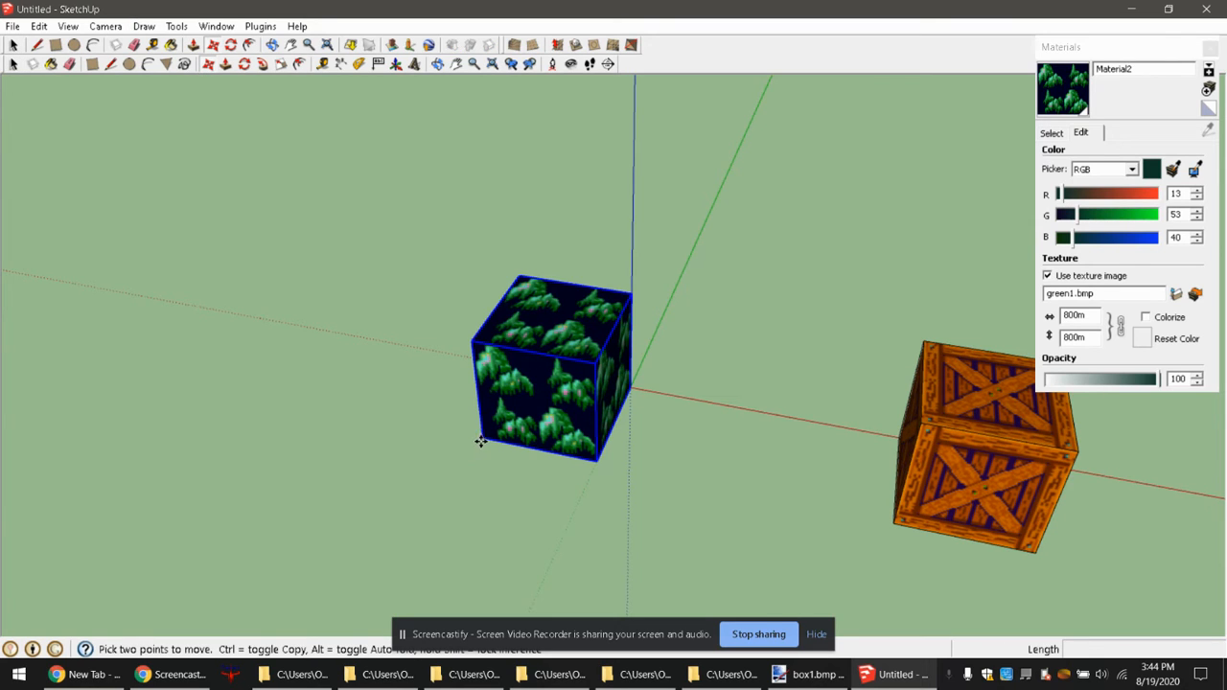
click(1047, 542)
key(space)
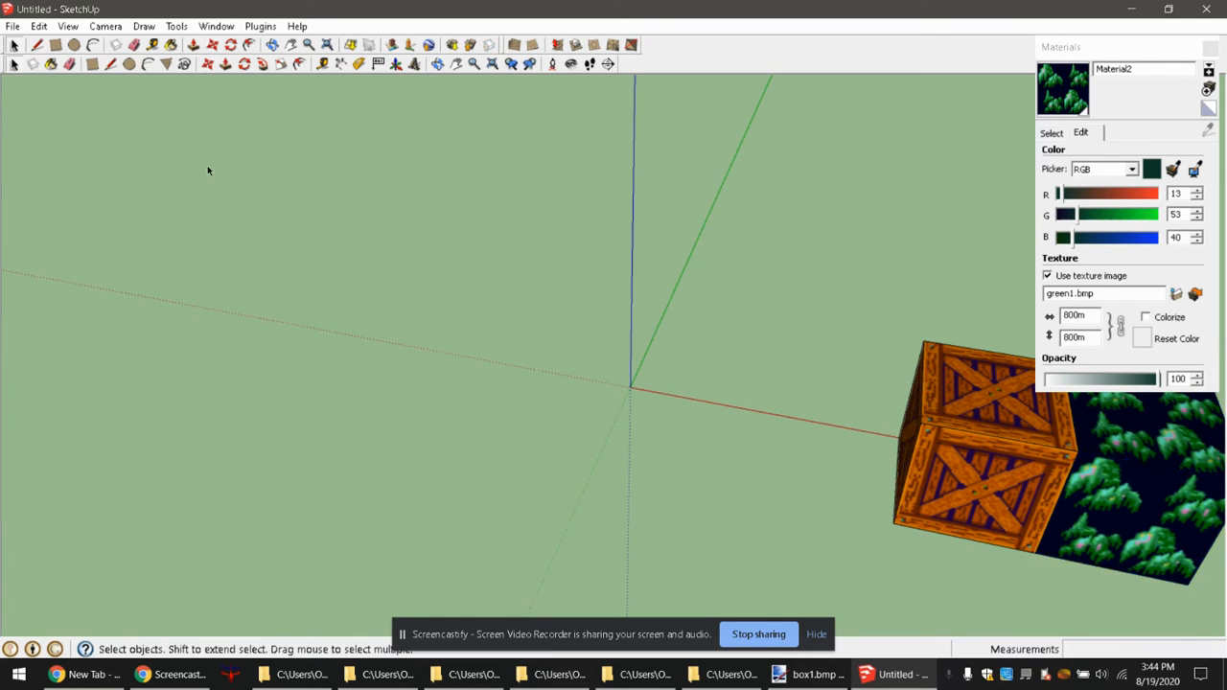
Draw another 800 m by 800 m square on the ground from the origin, where the green cube stood.
click(93, 64)
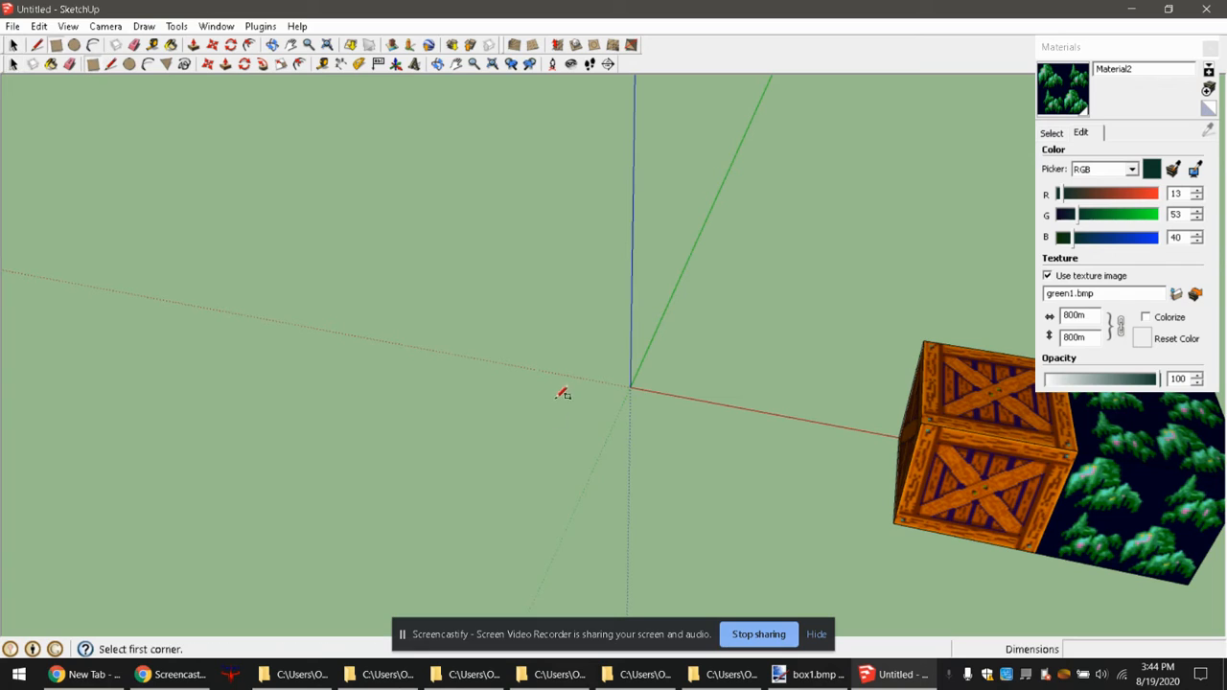
click(632, 383)
text(800)
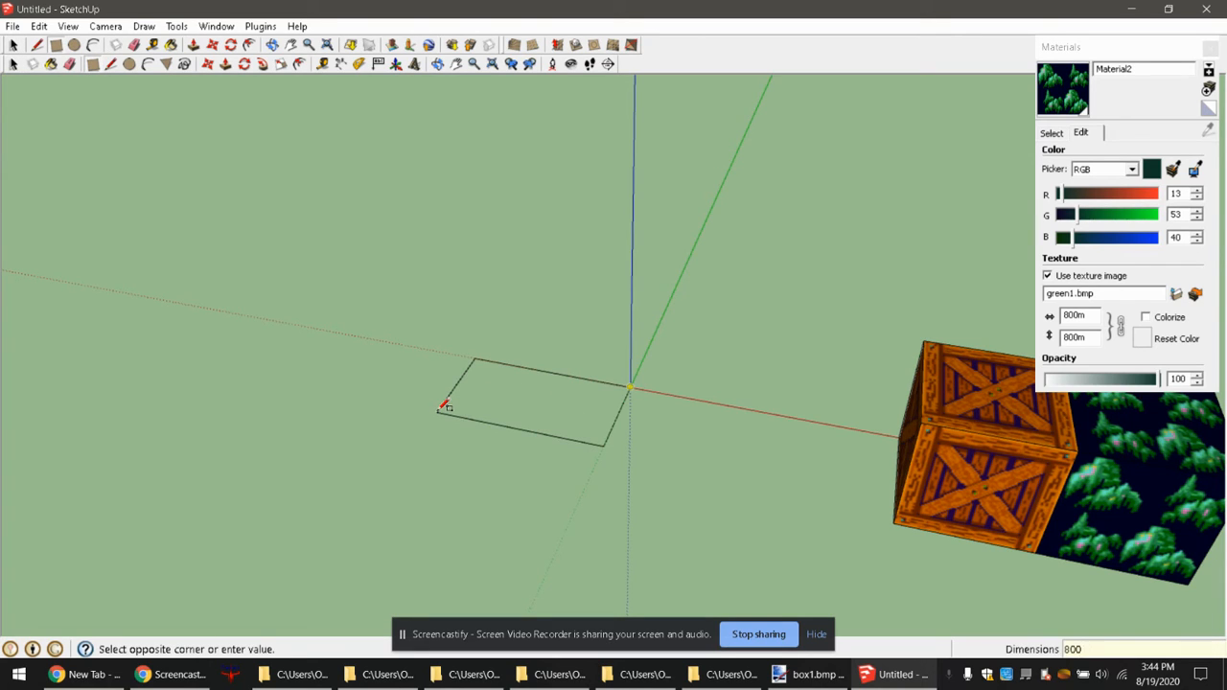
text(,800)
key(Return)
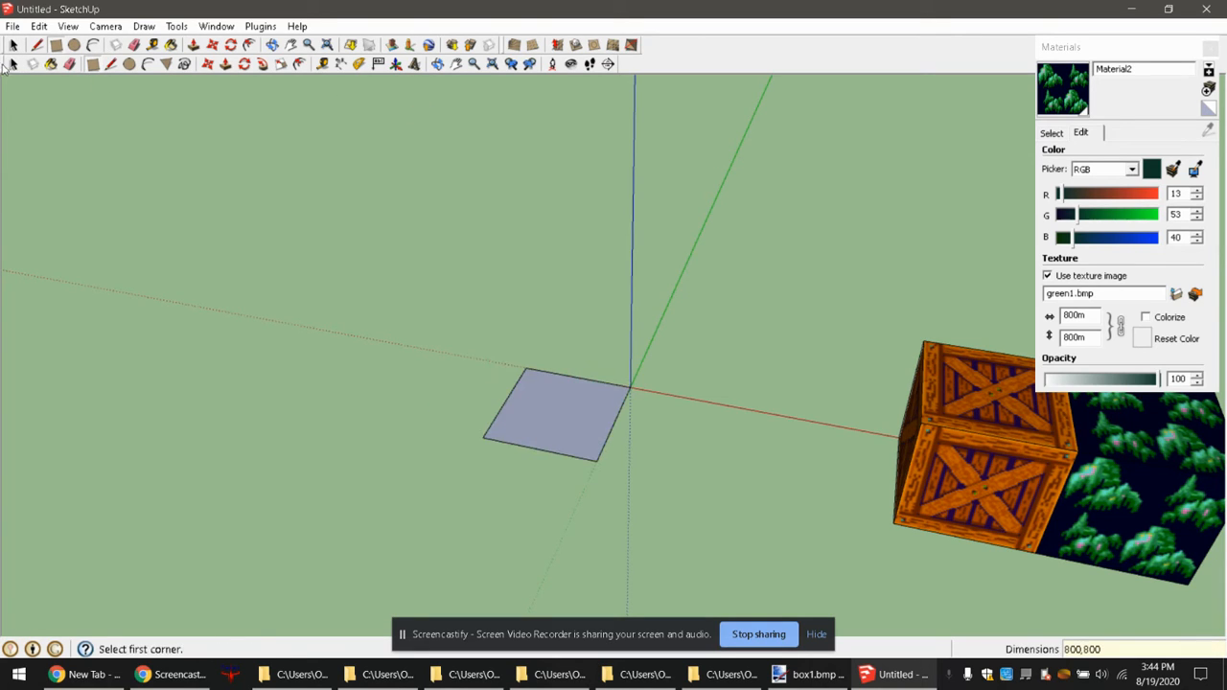
Push/Pull the new square face up 800 m into a third cube.
click(225, 63)
click(506, 391)
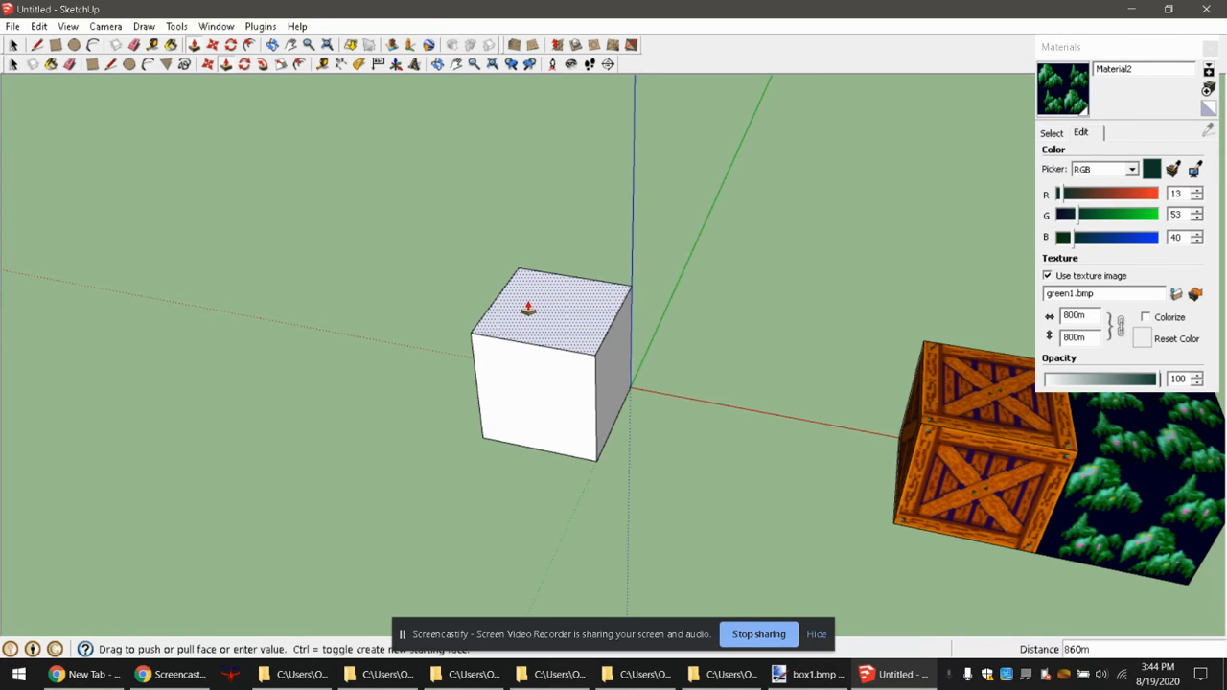
text(800)
key(Return)
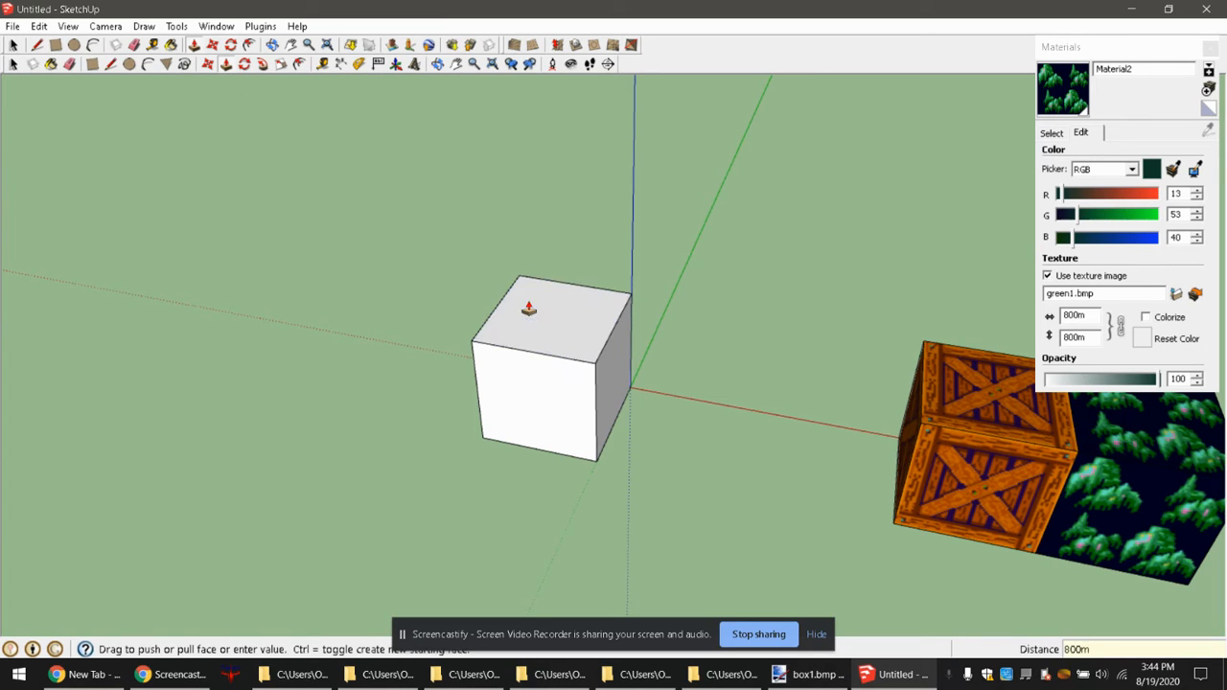
click(14, 45)
Start a new material and load plat1.bmp from the mystic folder as its texture image.
click(1207, 88)
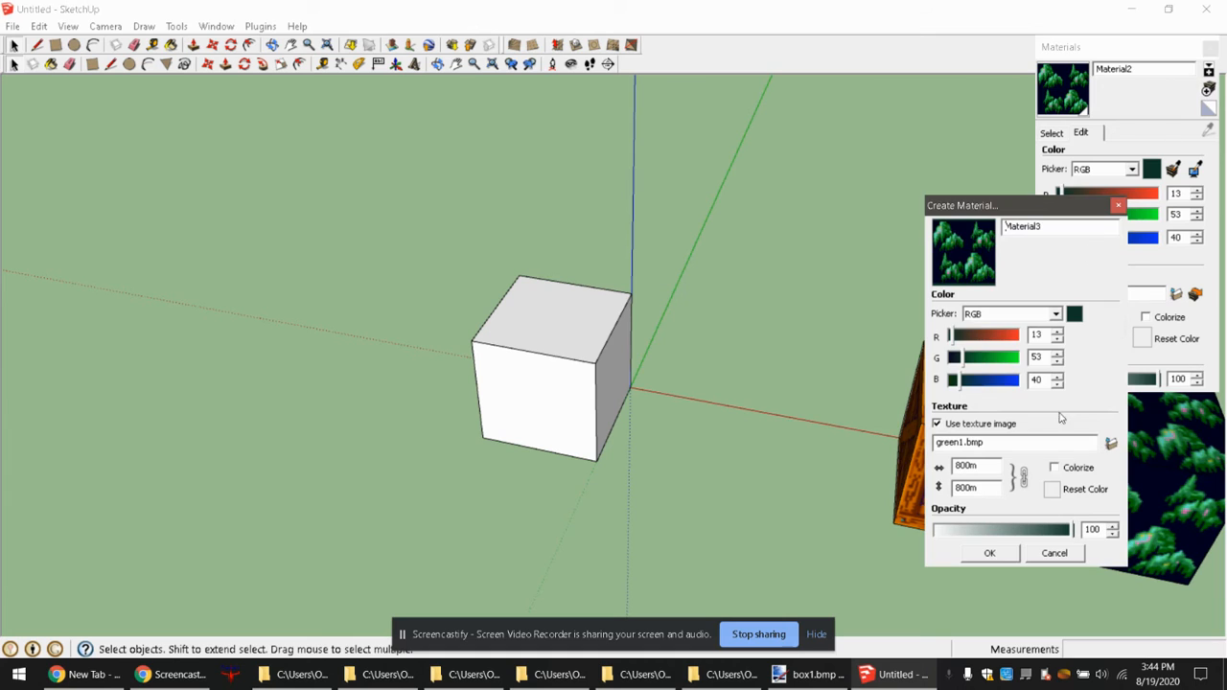
click(1112, 443)
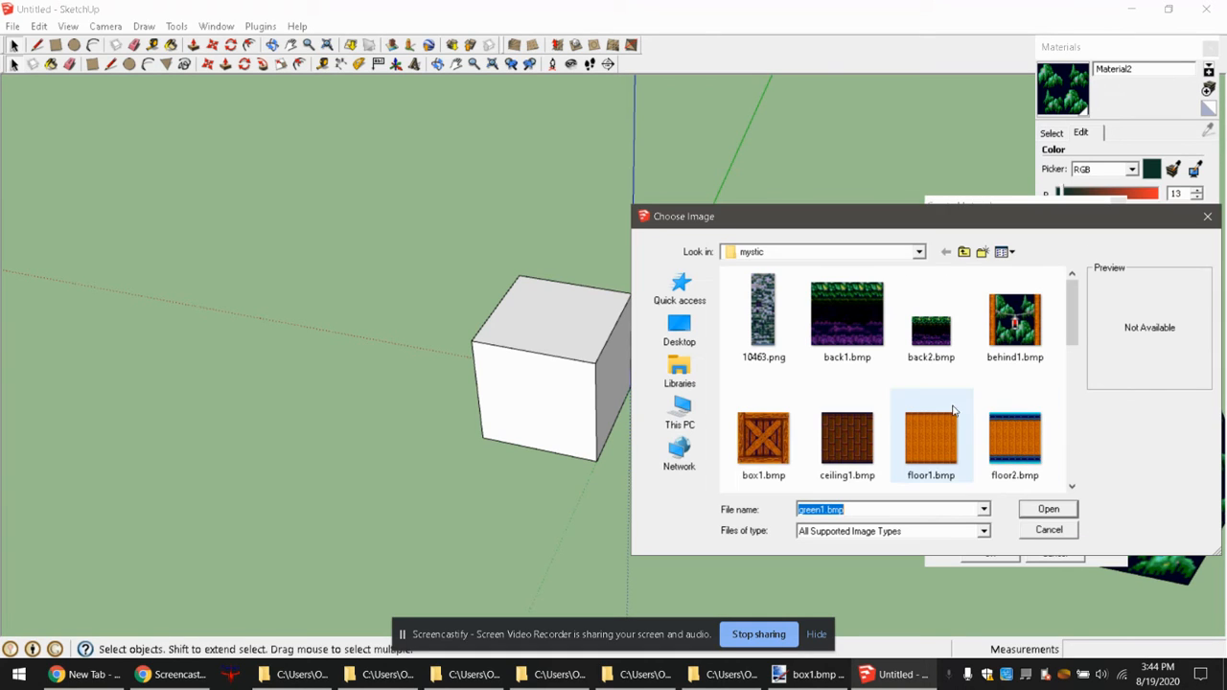
click(858, 436)
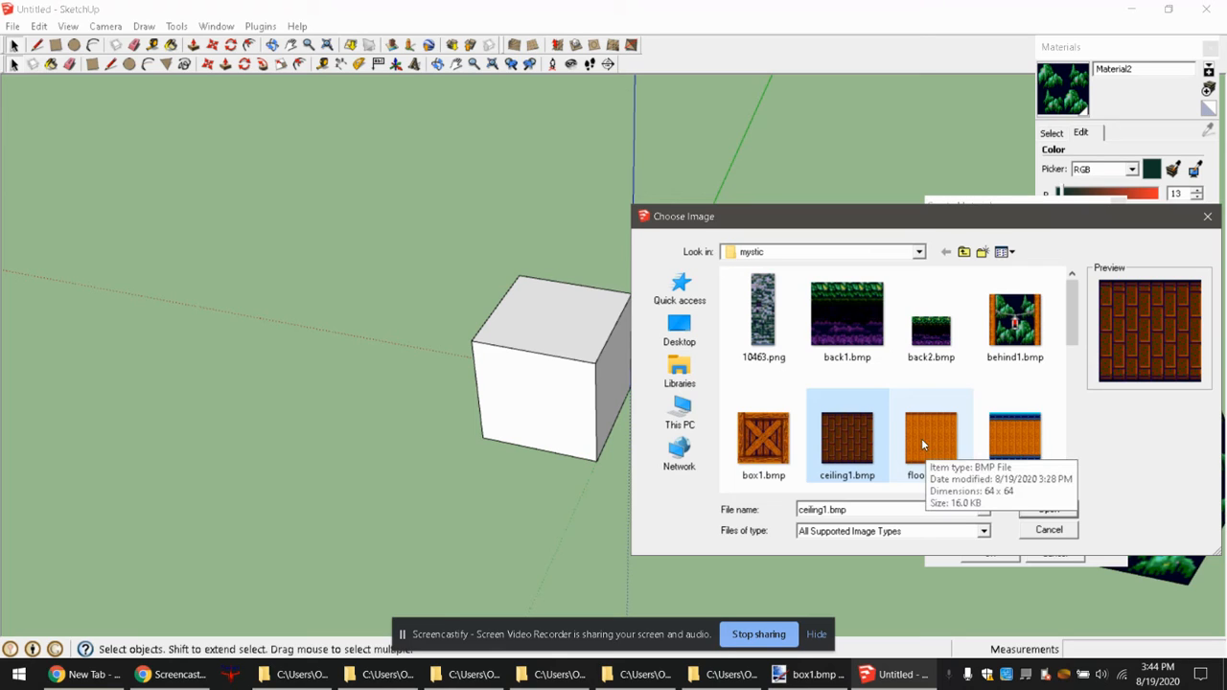
scroll(921, 438, down, 1)
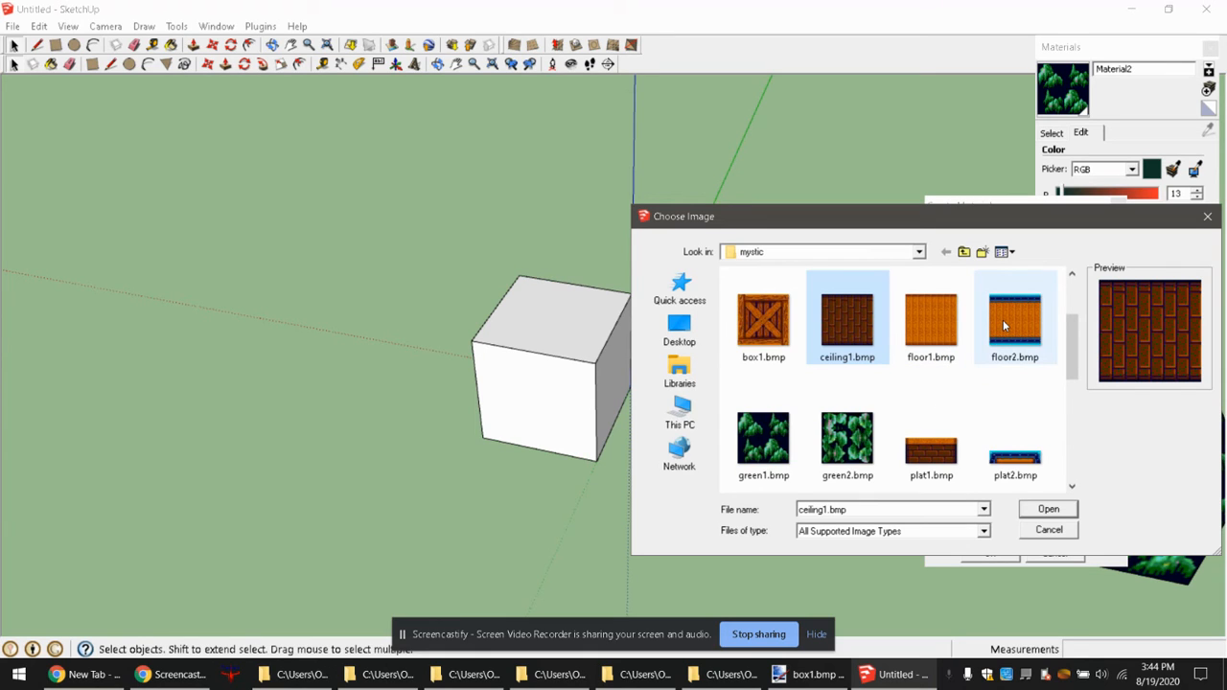
scroll(944, 379, down, 1)
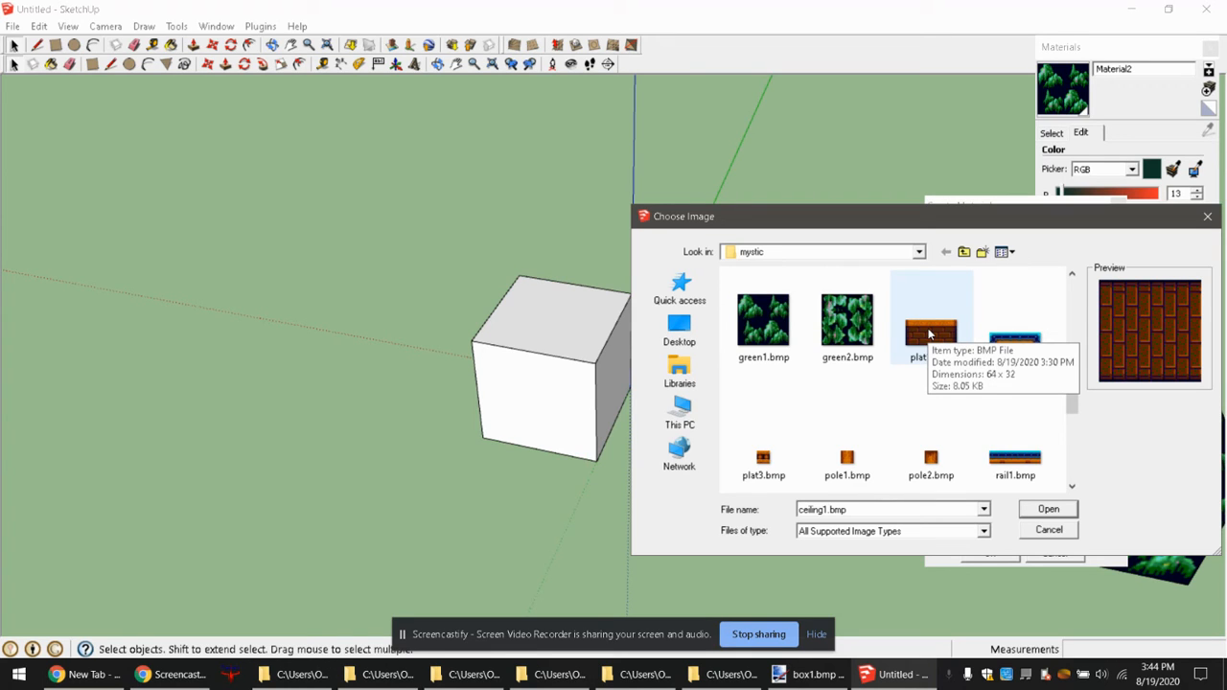
click(929, 333)
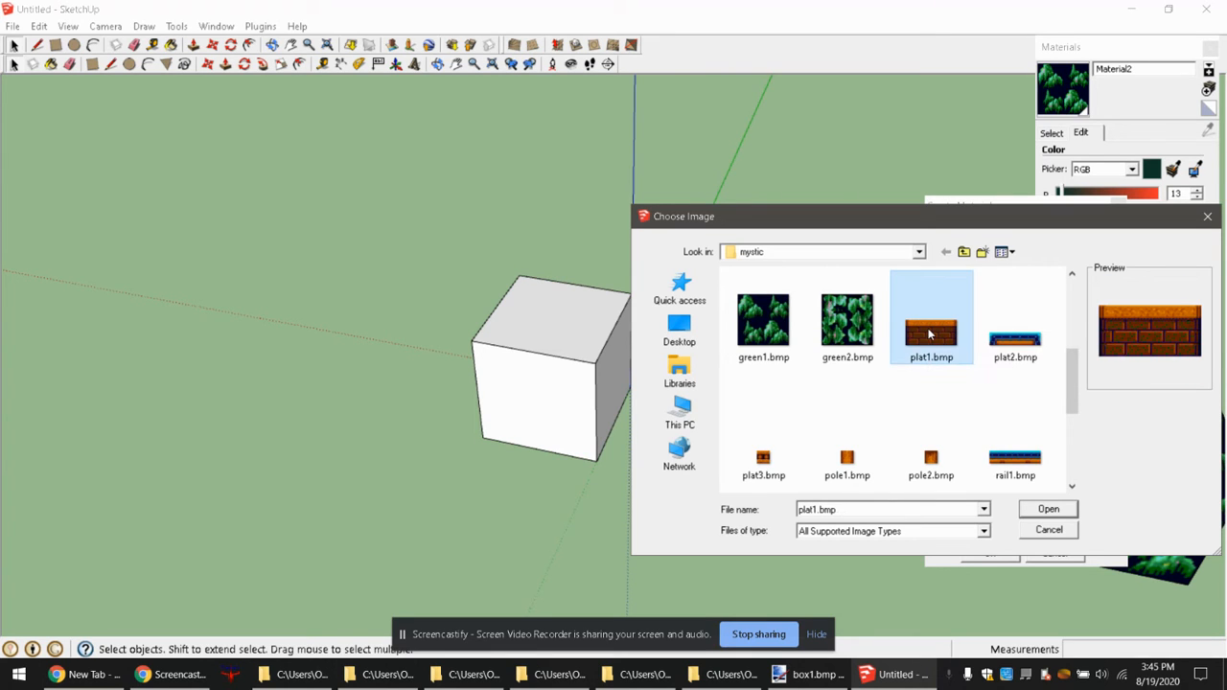
click(1062, 515)
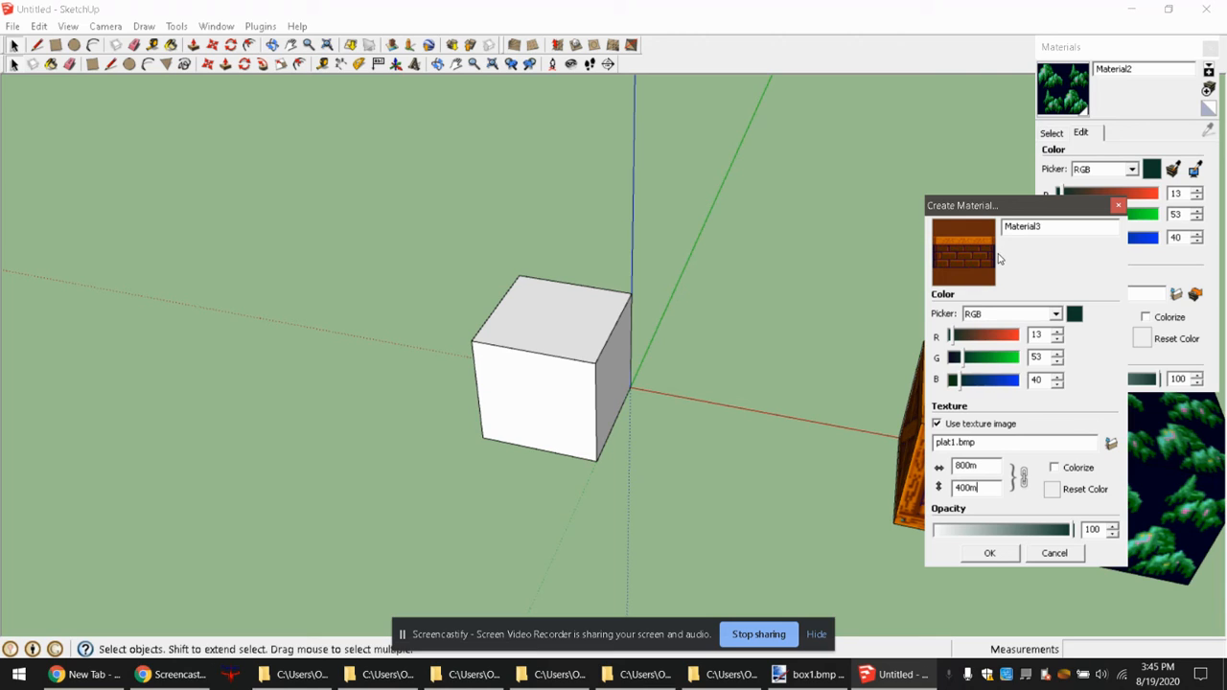
Unlock the texture's aspect ratio, set its size to 800 m wide by 400 m high, and create the material.
drag(993, 464, 936, 467)
text(m)
click(1022, 479)
double_click(966, 487)
text(800)
click(1023, 479)
double_click(990, 488)
text(400)
click(987, 553)
Paint the side faces of the third cube with the plat1.bmp brick material, leaving the top unpainted.
click(1171, 170)
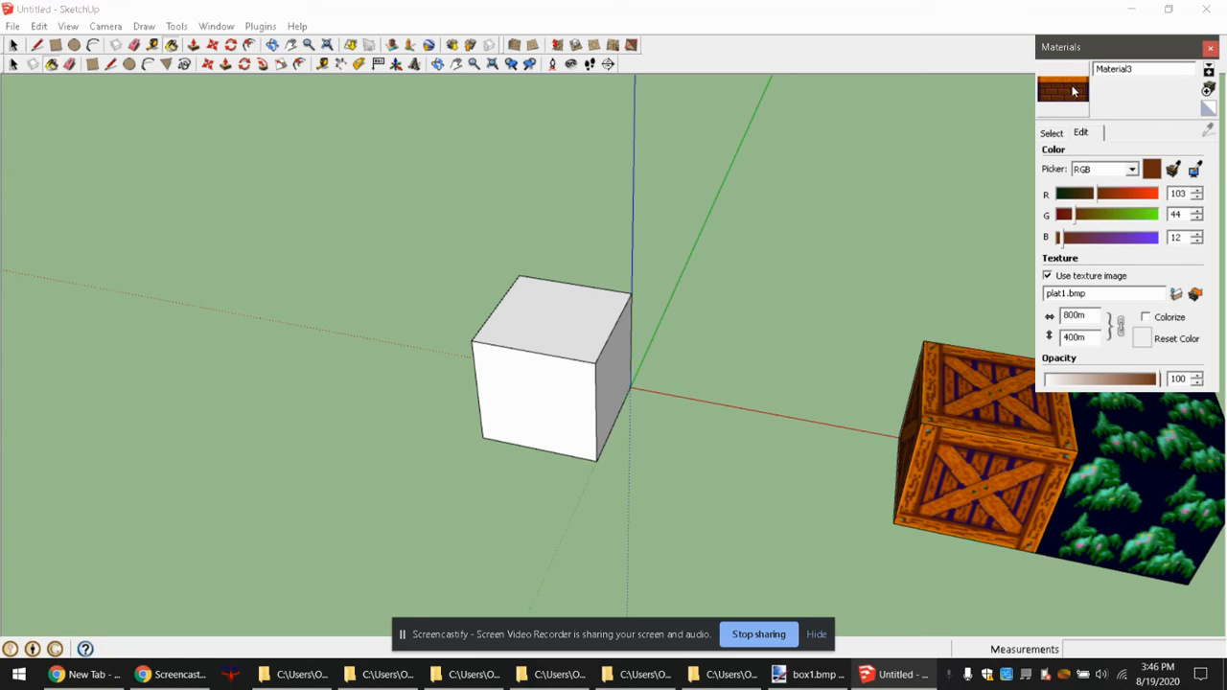
click(514, 388)
mouse_move(483, 435)
middle_down()
mouse_move(539, 460)
mouse_move(522, 384)
mouse_move(670, 412)
mouse_move(303, 419)
middle_up()
click(584, 382)
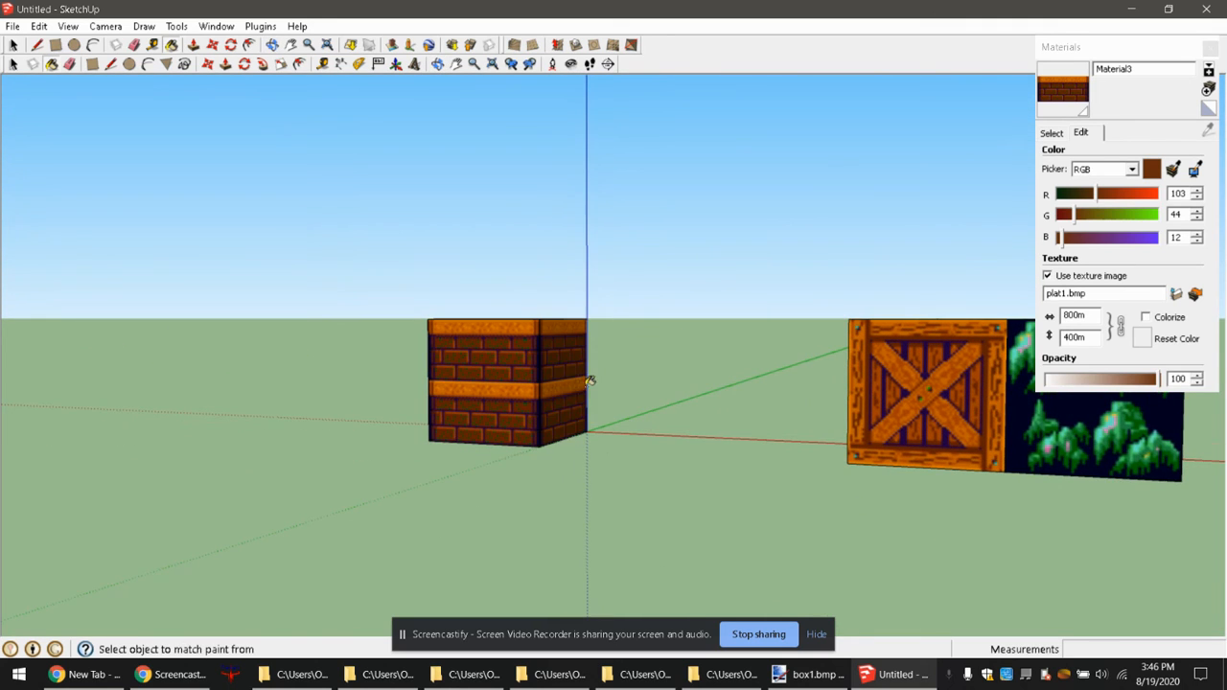
scroll(474, 389, up, 4)
click(13, 44)
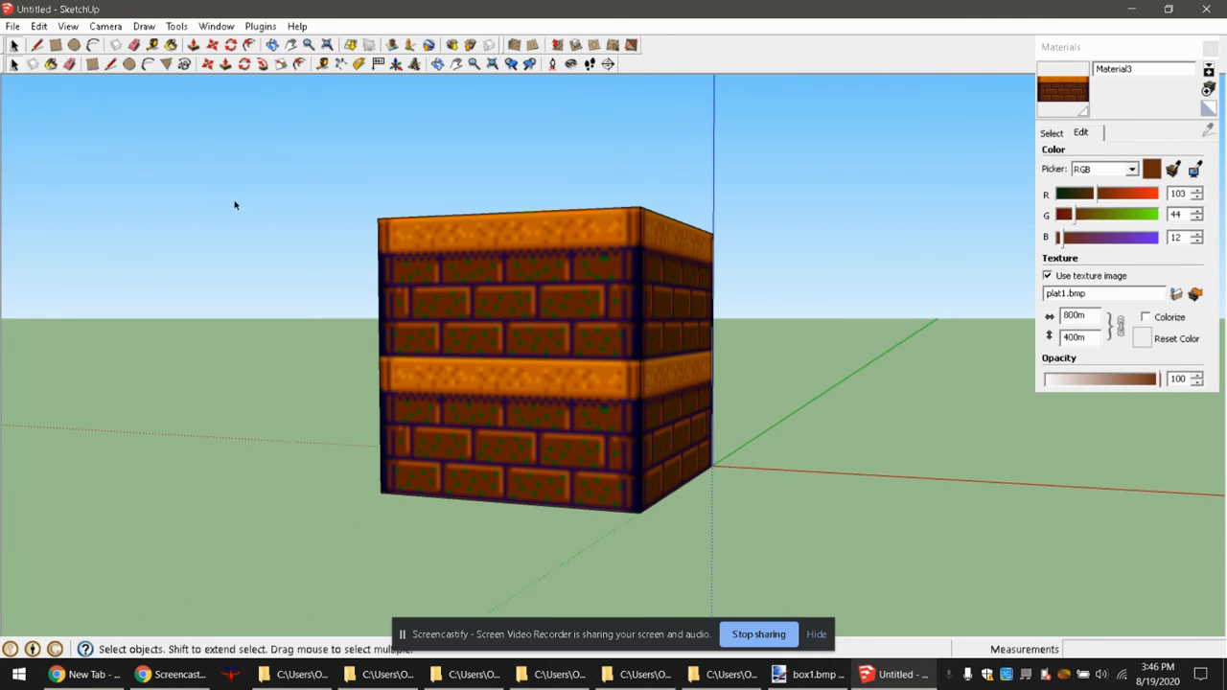
middle_drag(468, 347, 680, 381)
drag(354, 148, 868, 609)
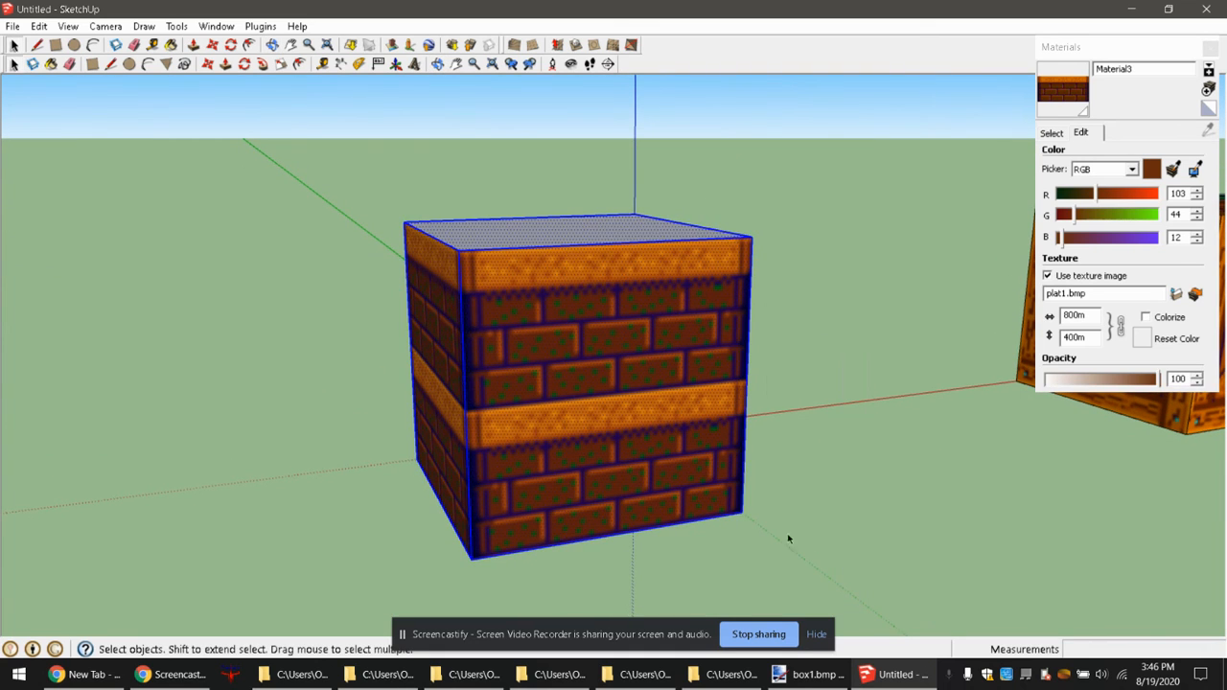
click(890, 358)
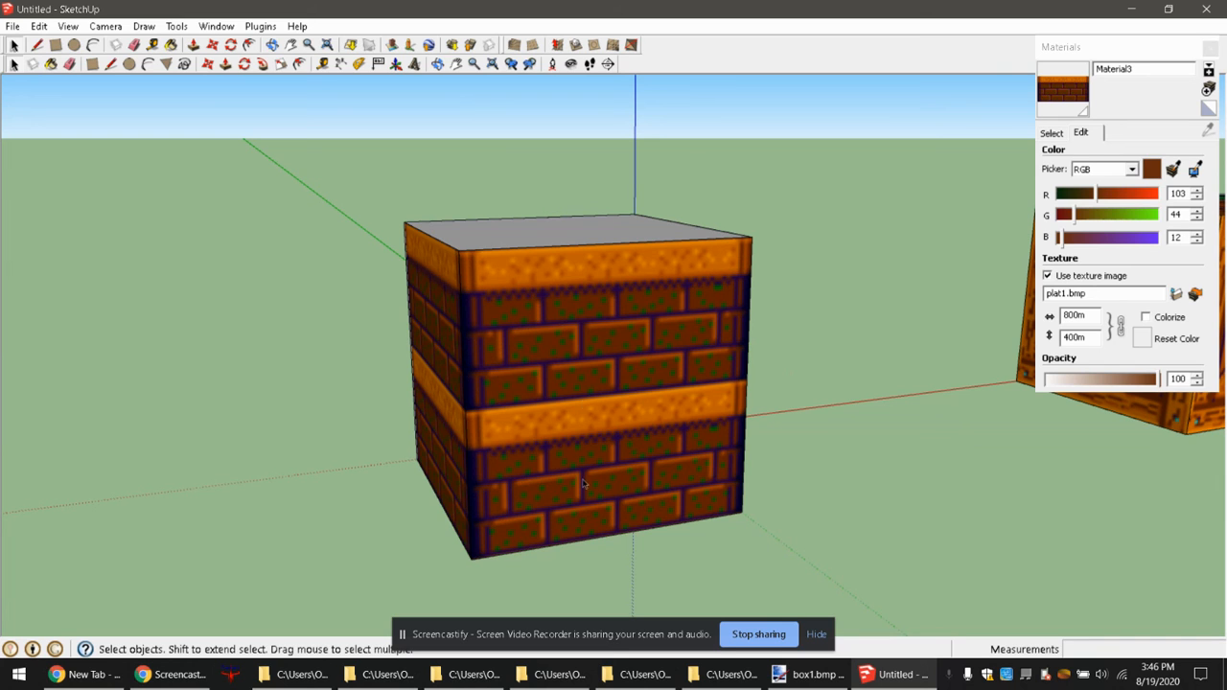
Push/Pull the brick cube's top face down 400 m to halve the block's height.
middle_drag(606, 447, 412, 423)
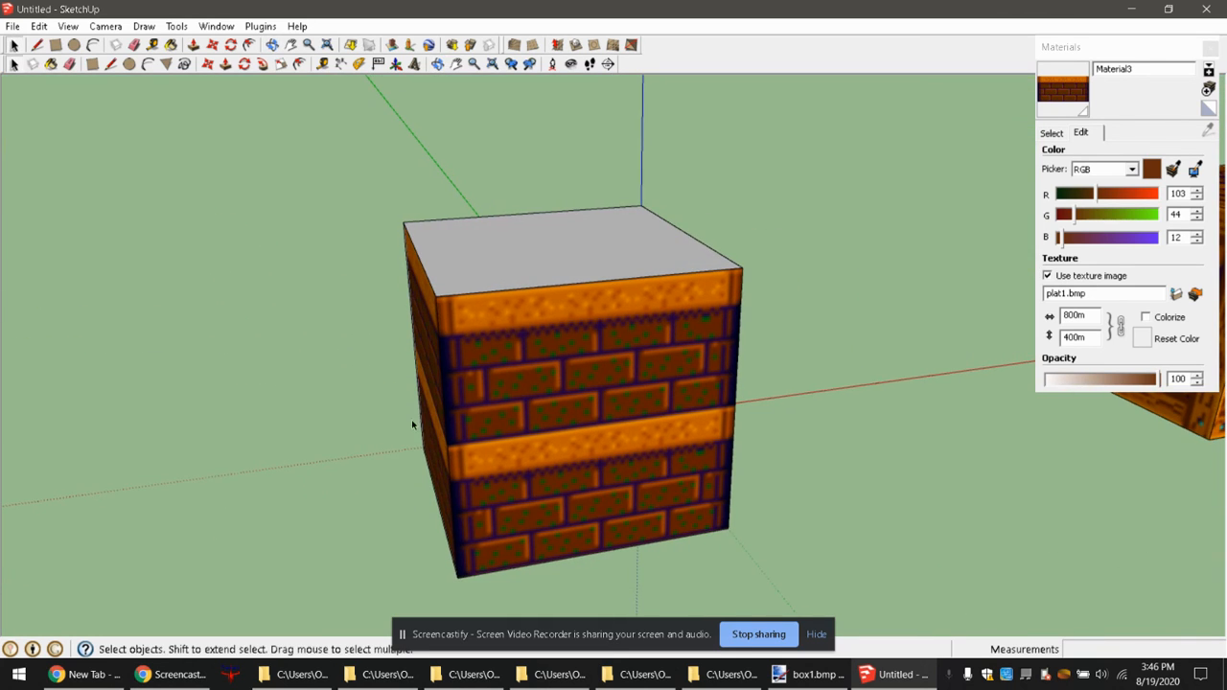
click(226, 65)
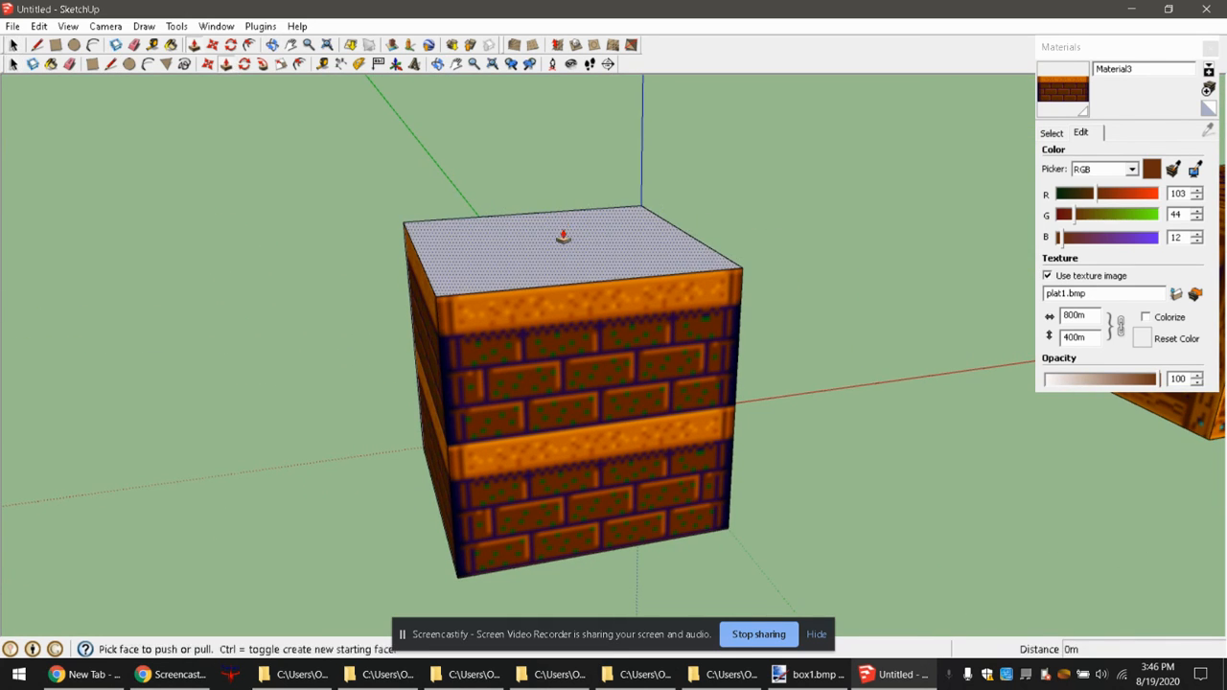
drag(562, 237, 571, 360)
text(400)
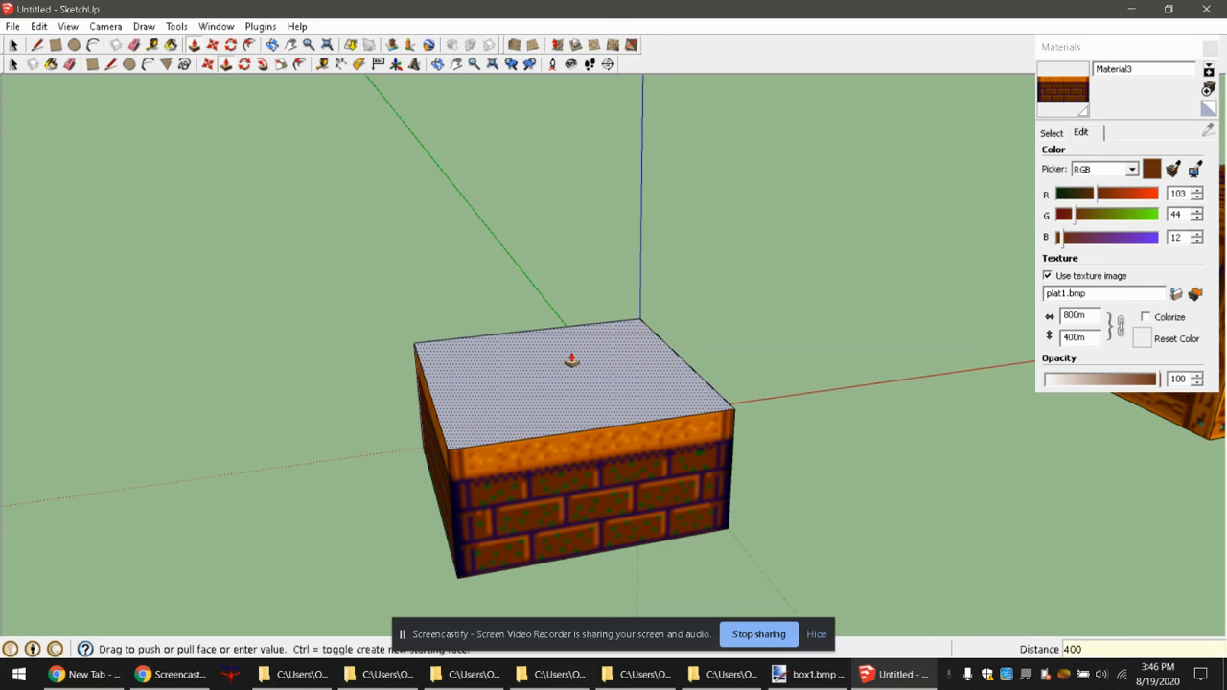
key(Return)
key(space)
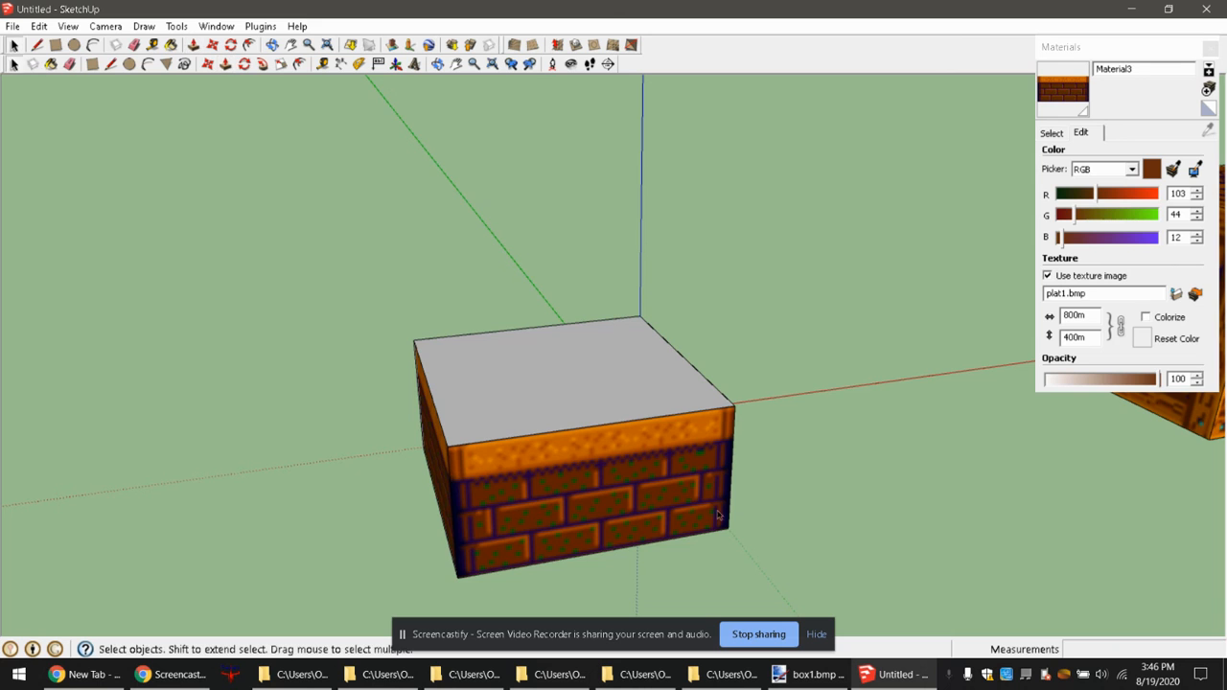
middle_drag(718, 515, 541, 252)
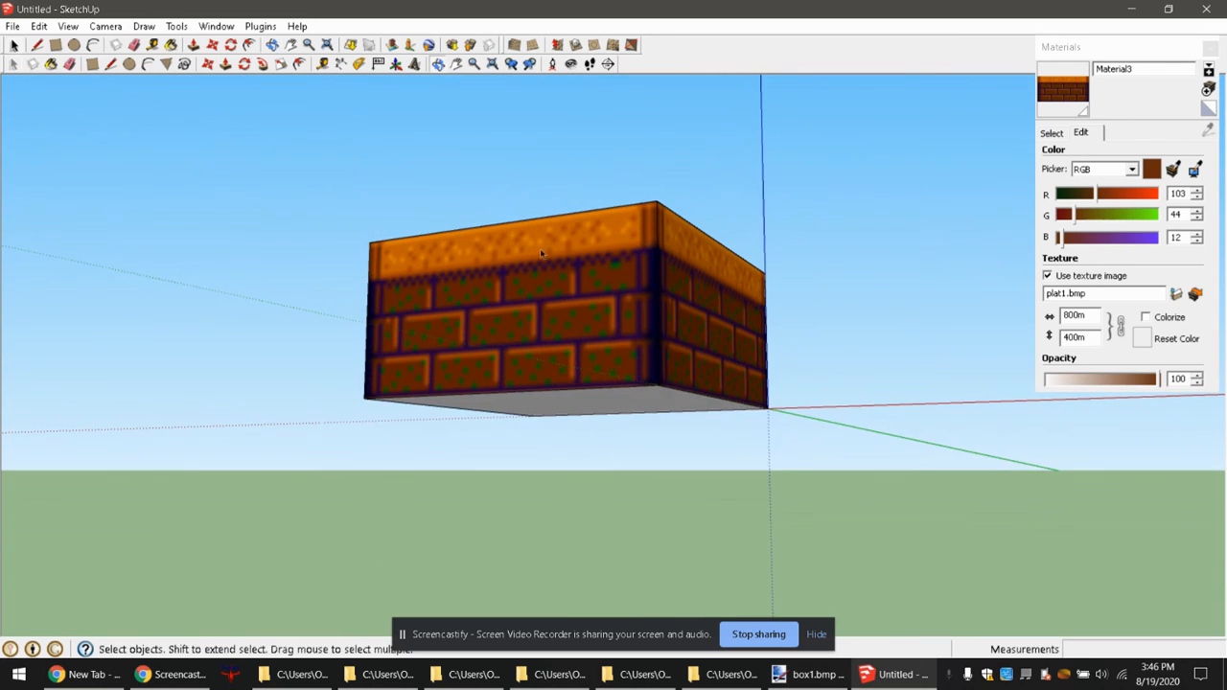
middle_drag(827, 230, 830, 389)
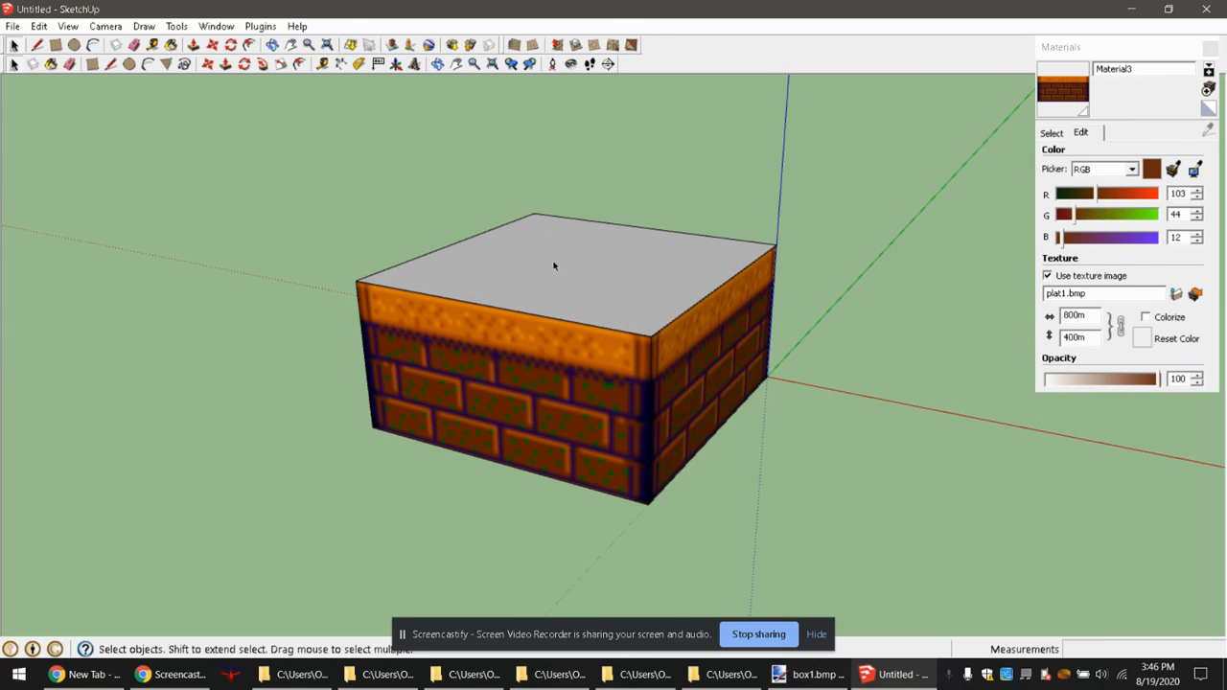